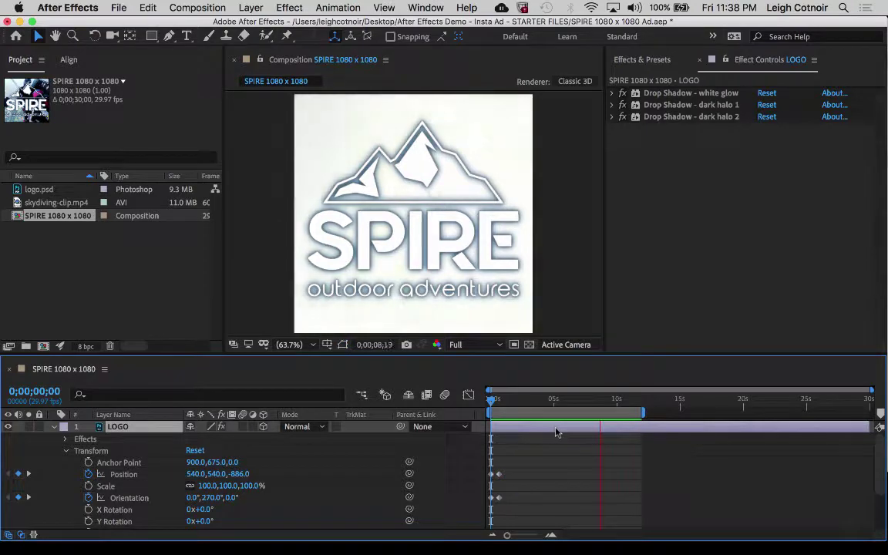
Step: Scrub through the first nine seconds of the composition to examine how the logo sits over the skydiving footage
click(607, 404)
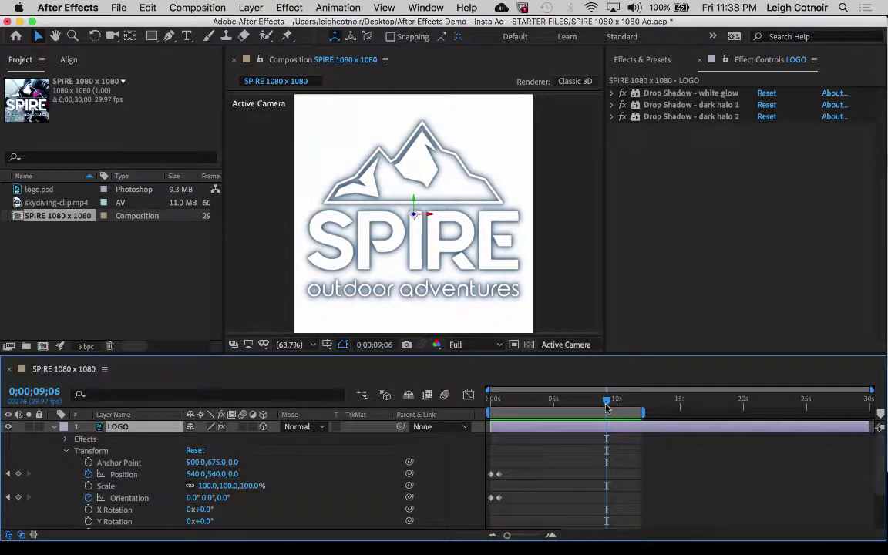
drag(607, 405, 540, 399)
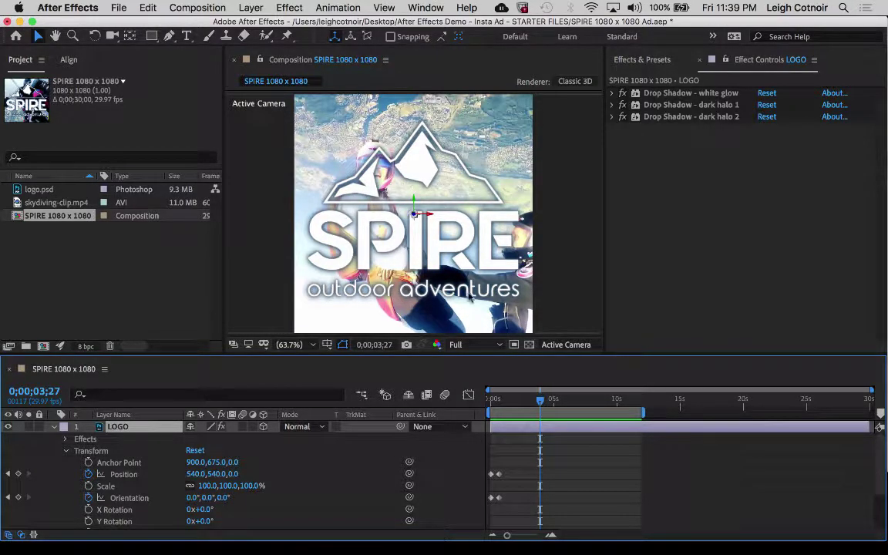
drag(539, 400, 490, 409)
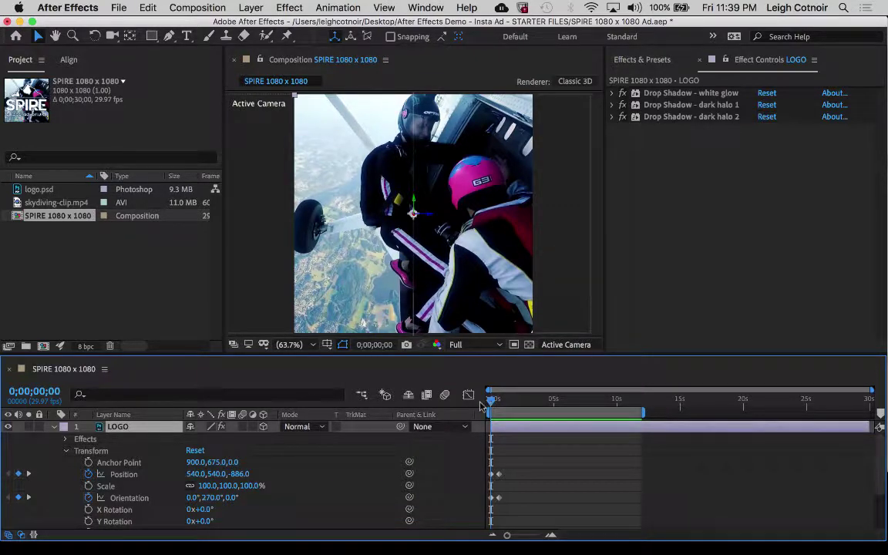
drag(491, 402, 518, 403)
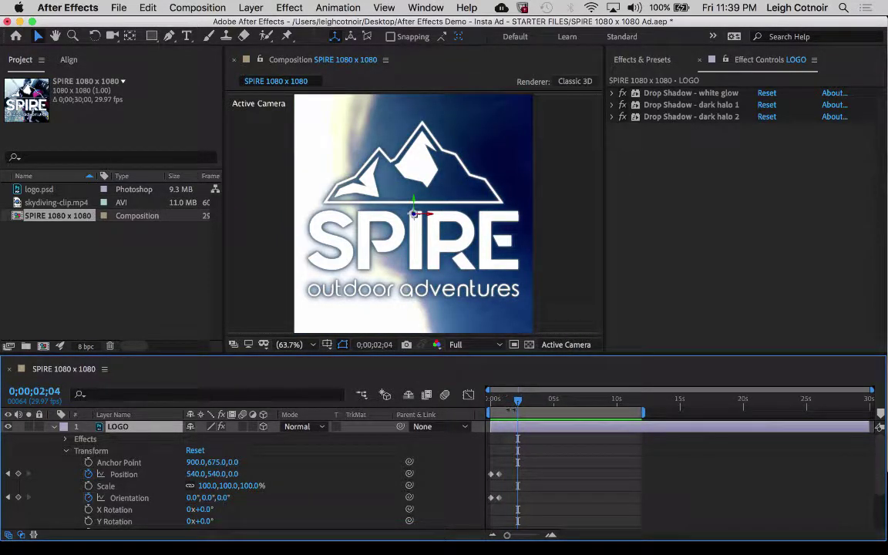
drag(517, 404, 537, 405)
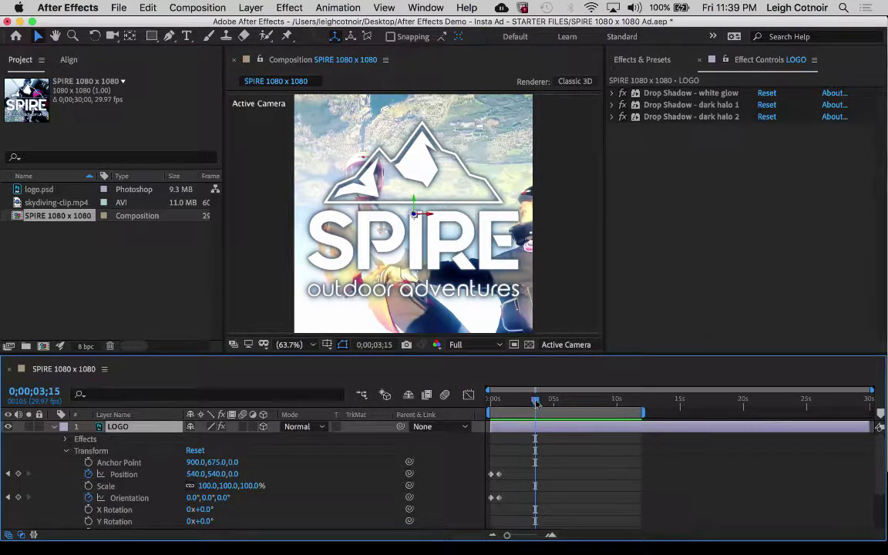
drag(537, 406, 523, 406)
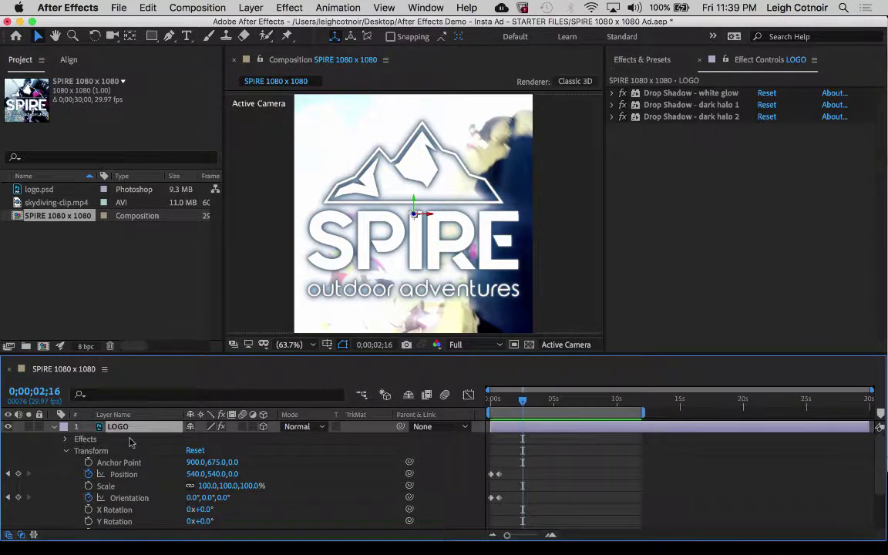
Step: Collapse the LOGO layer's Transform properties and look at the layer's blending mode options
click(65, 450)
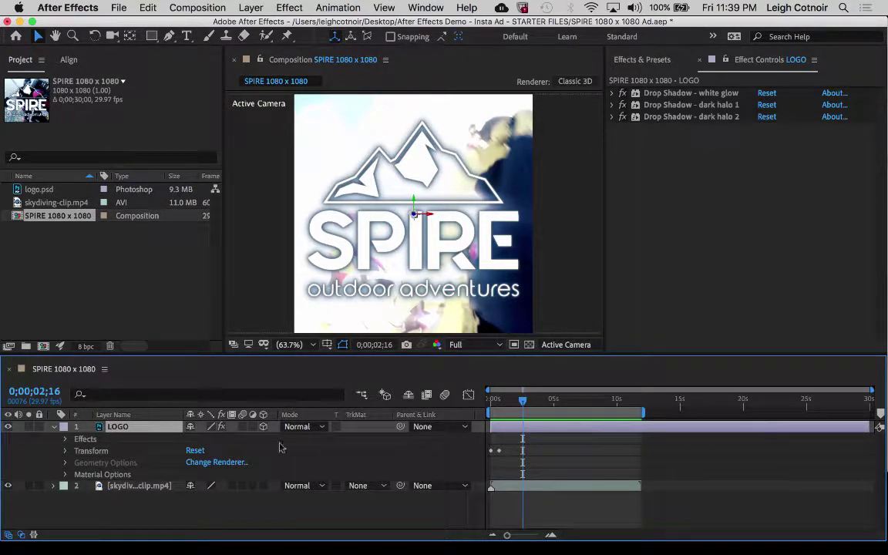
click(318, 428)
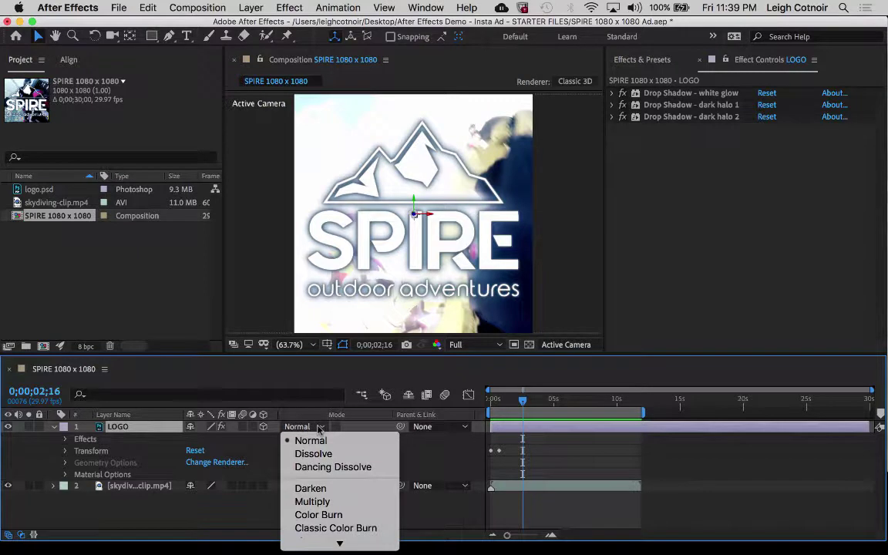
click(319, 428)
click(320, 428)
click(319, 428)
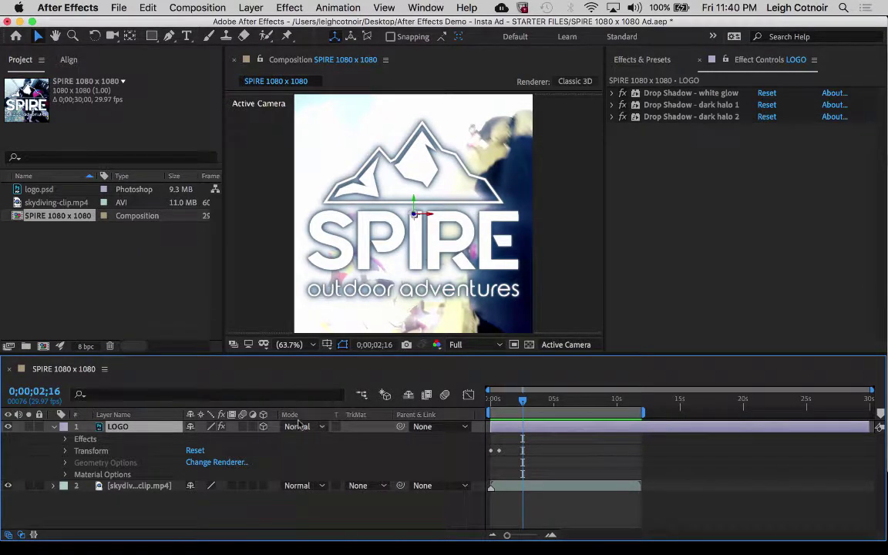
Step: Hide the Modes column in the timeline and show it again
right_click(155, 419)
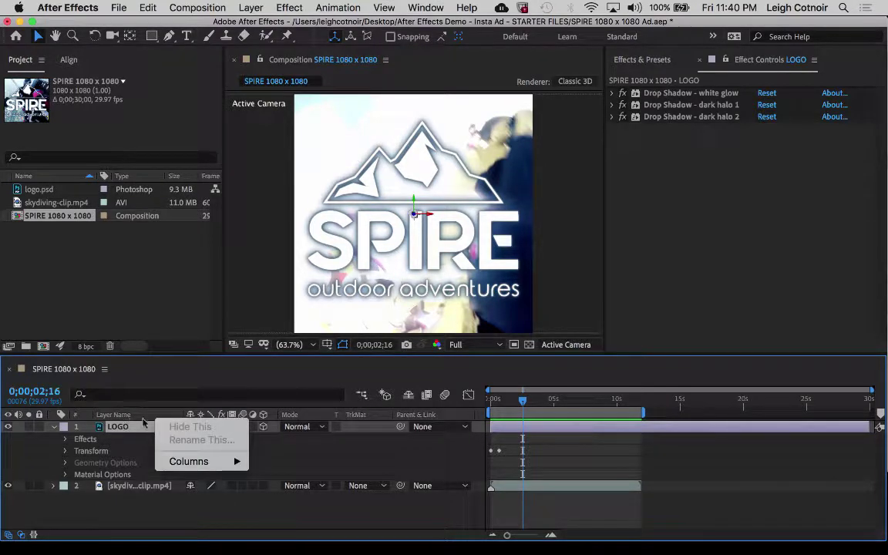
mouse_move(192, 462)
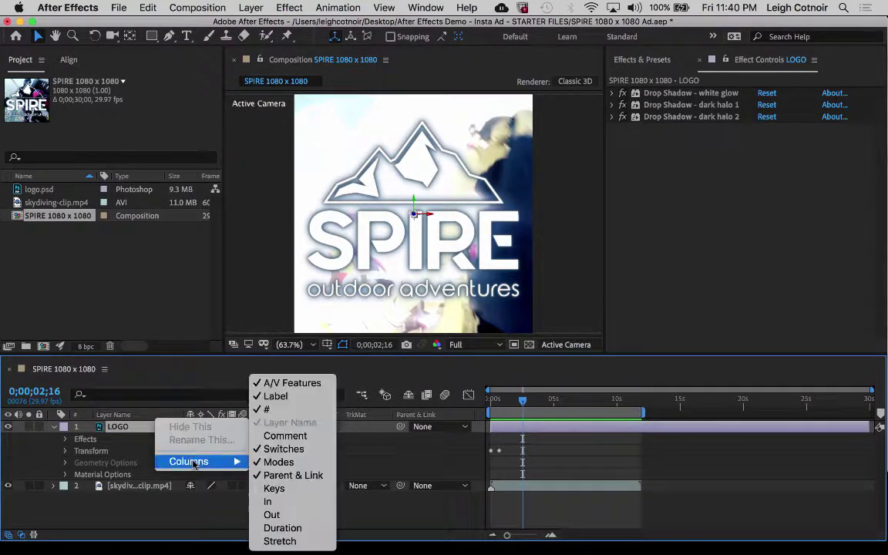
click(262, 463)
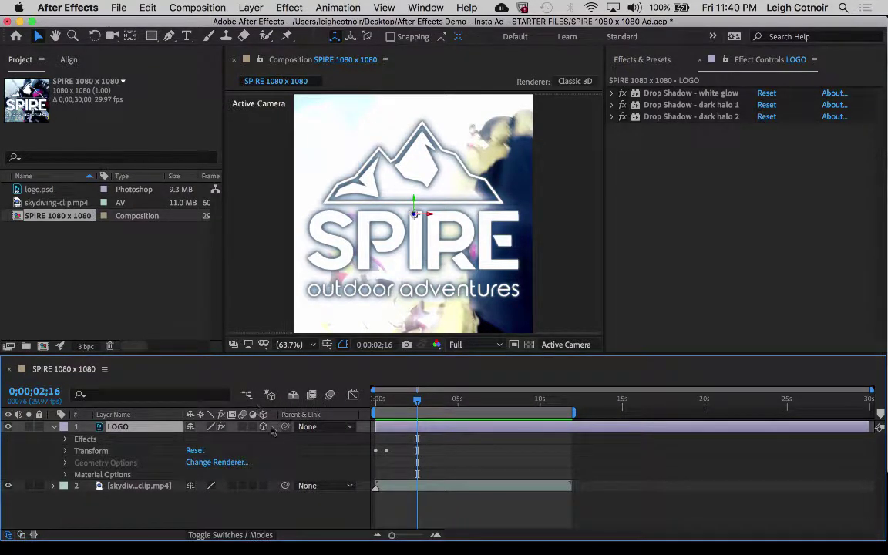
right_click(146, 419)
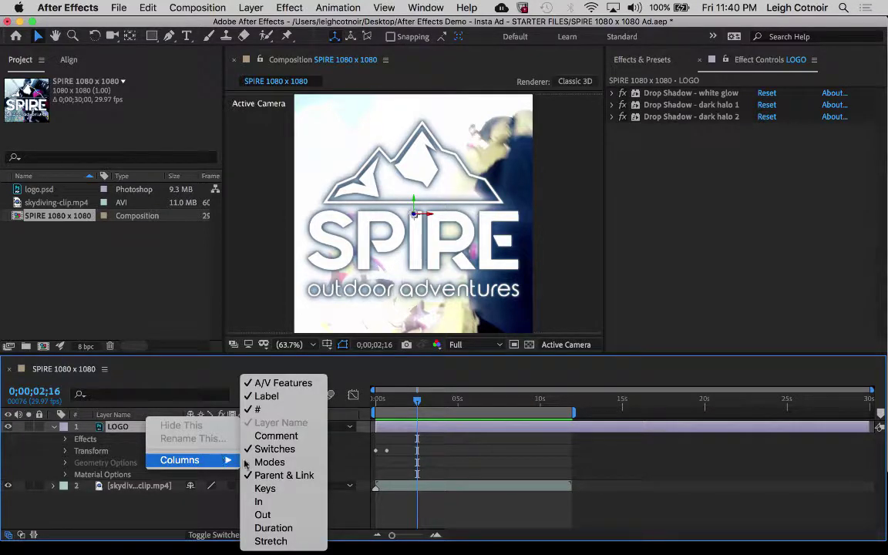
click(272, 462)
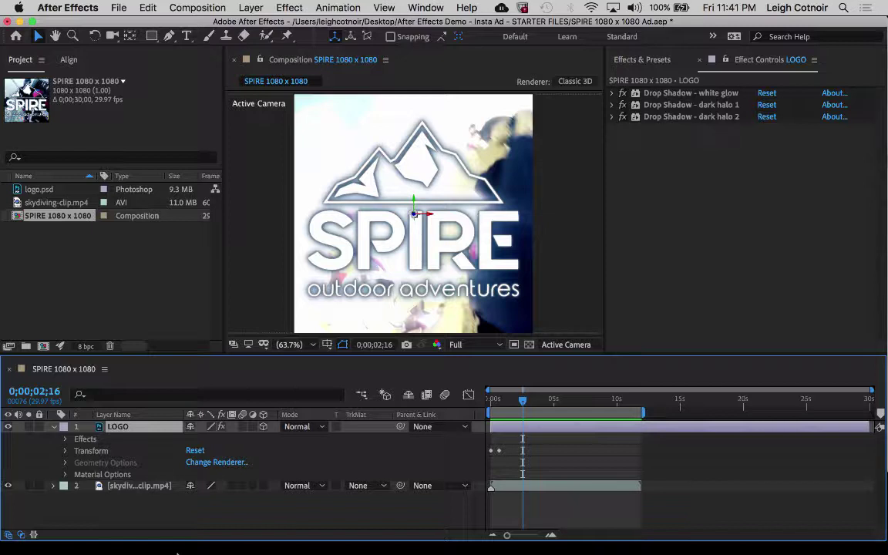
Step: Try the Darken blending mode on the LOGO layer and scrub the footage to examine the result
click(322, 428)
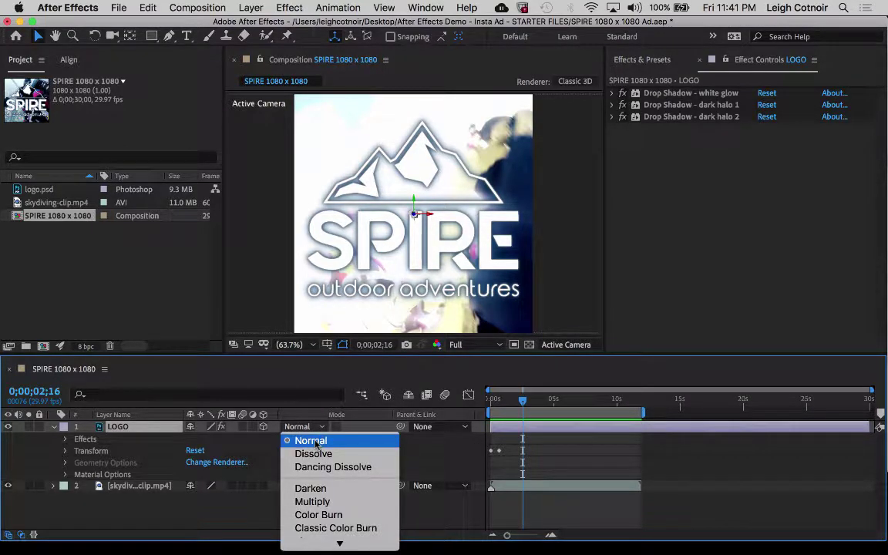
click(312, 490)
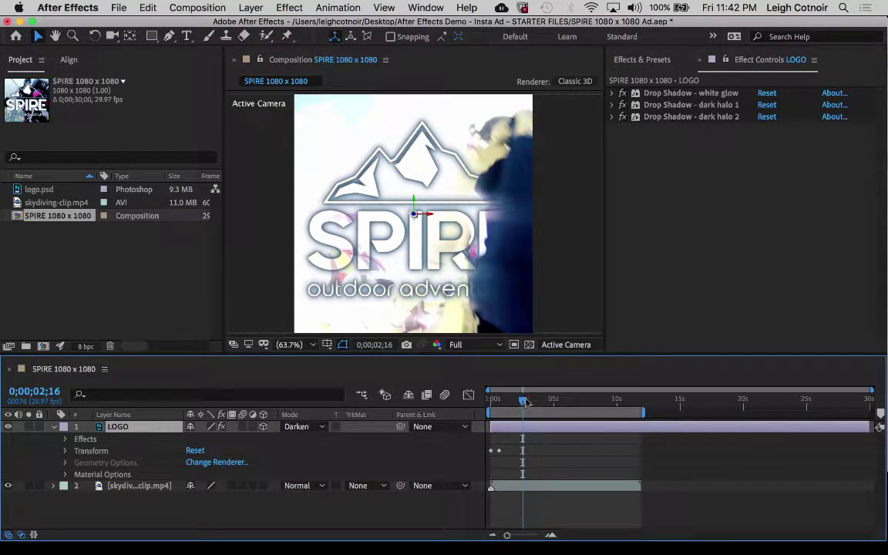
mouse_move(524, 401)
mouse_down()
mouse_move(494, 412)
mouse_move(519, 413)
mouse_up()
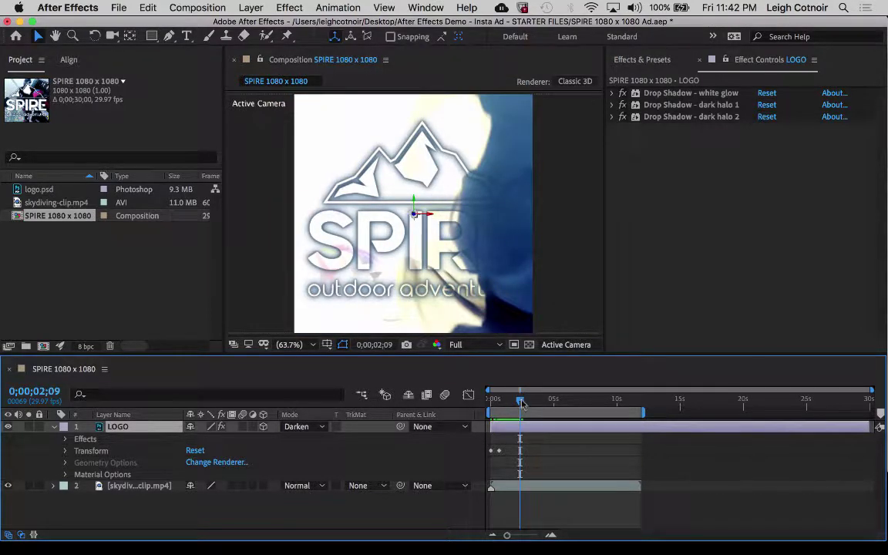
drag(521, 403, 554, 406)
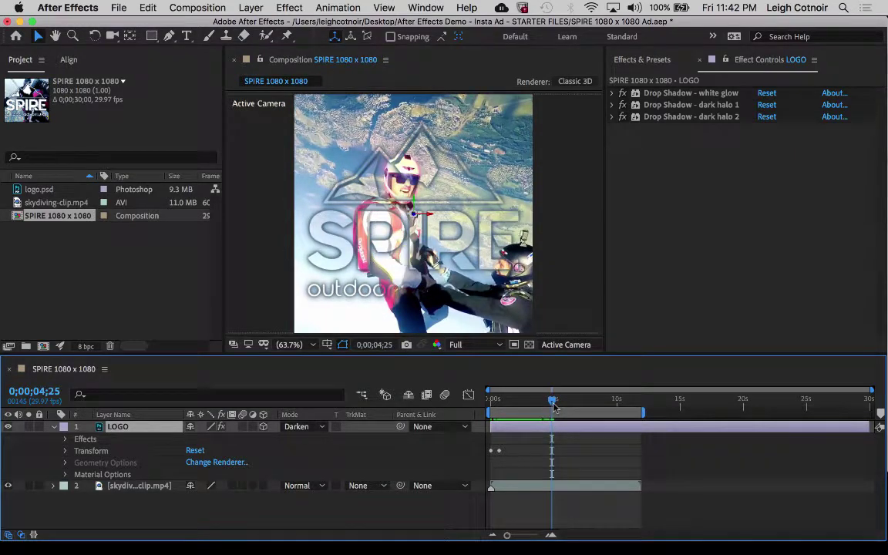
Step: Try the Multiply blending mode on the LOGO layer and check it on other frames of the footage
click(322, 427)
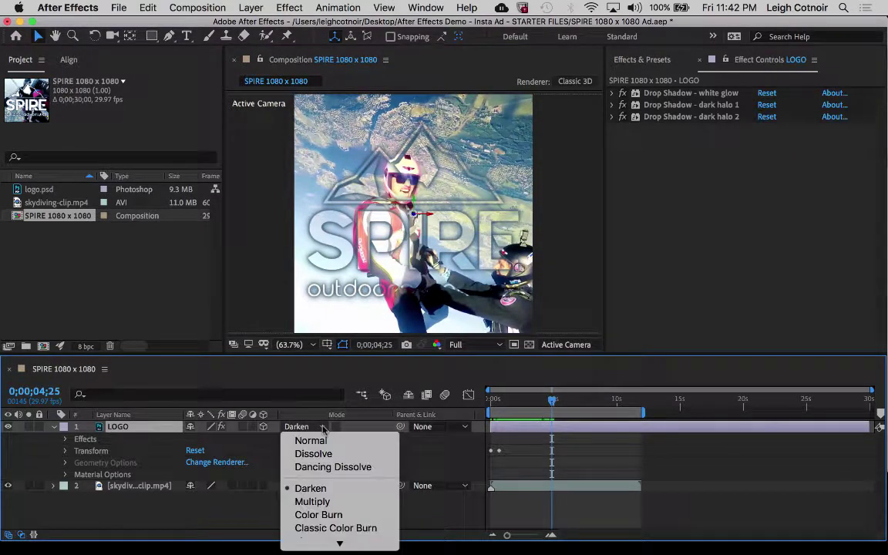
click(313, 502)
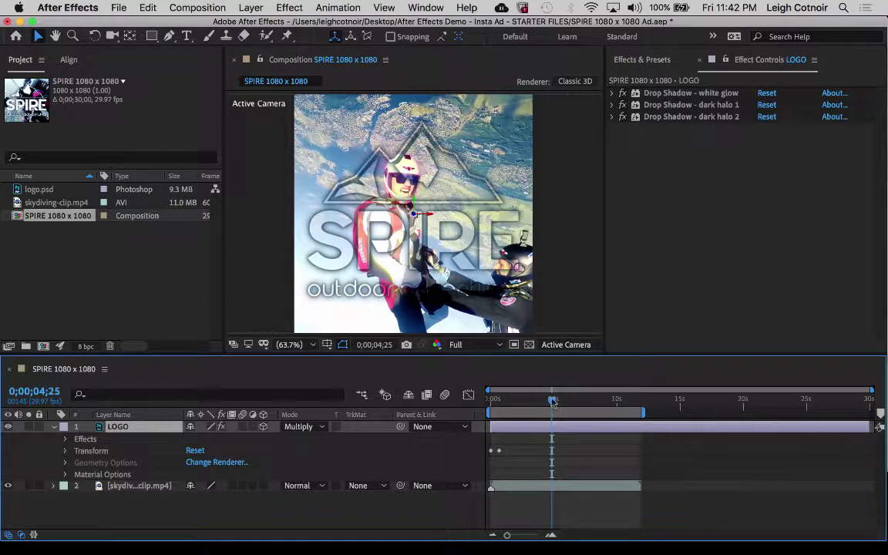
mouse_move(552, 400)
mouse_down()
mouse_move(533, 401)
mouse_move(558, 402)
mouse_move(543, 401)
mouse_up()
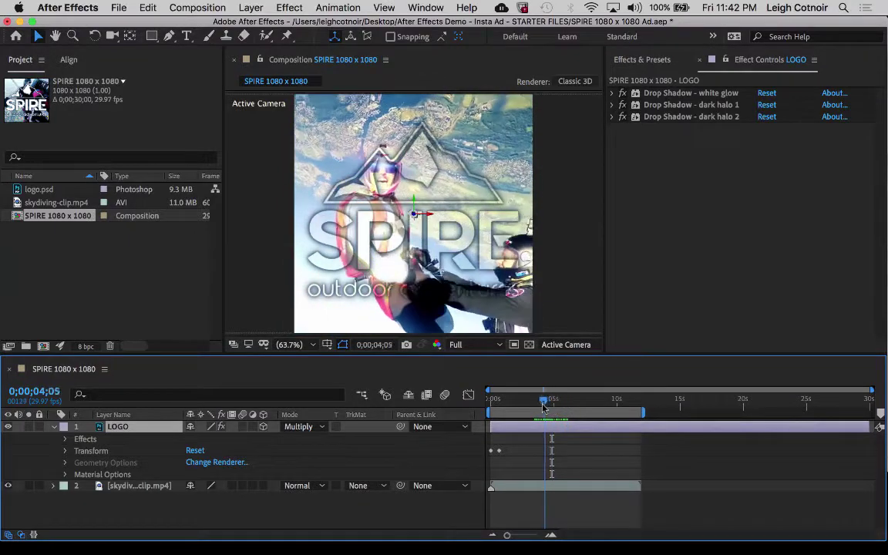
Step: Try the Color Burn blending mode on the LOGO layer and preview it between about four and five seconds
click(319, 426)
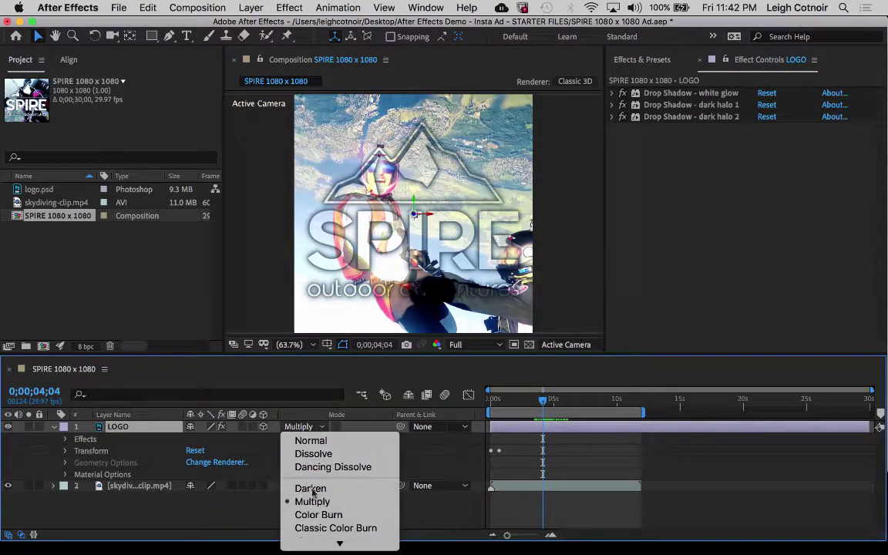
click(312, 514)
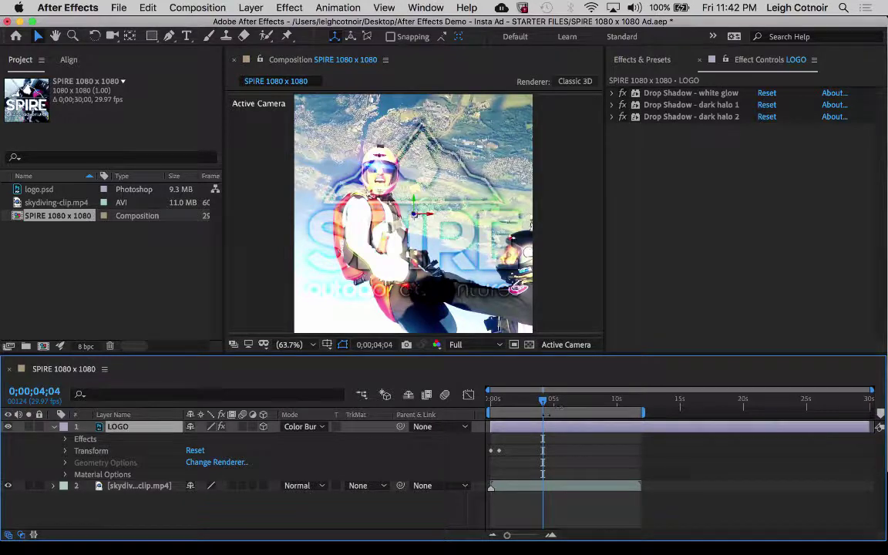
mouse_move(543, 406)
mouse_down()
mouse_move(526, 407)
mouse_move(551, 411)
mouse_up()
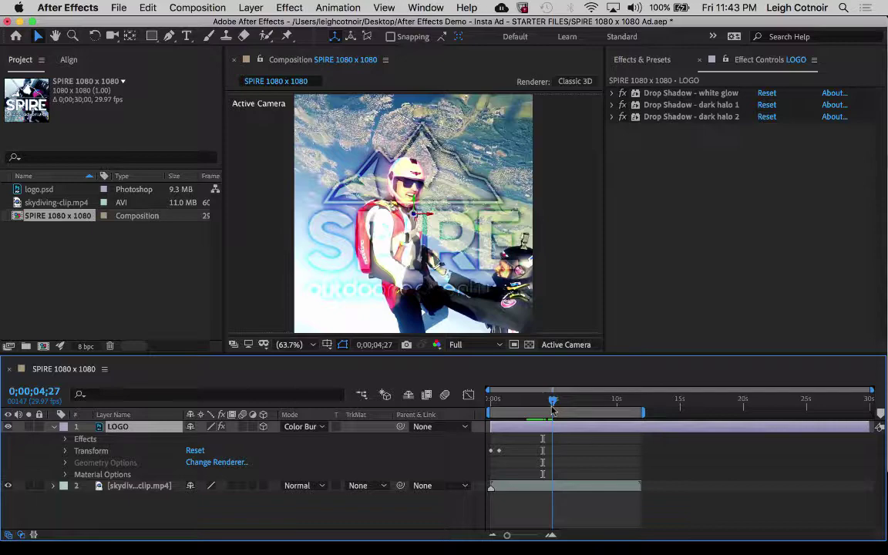
mouse_move(551, 409)
mouse_down()
mouse_move(574, 415)
mouse_move(487, 413)
mouse_move(557, 422)
mouse_up()
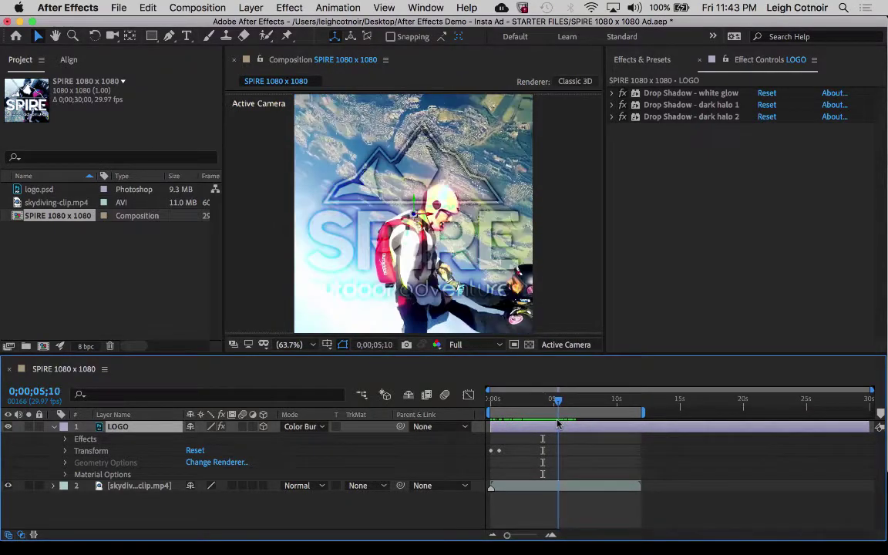
Step: Try Classic Color Burn and Linear Burn on the LOGO layer, scrubbing back to about four seconds to compare
click(312, 427)
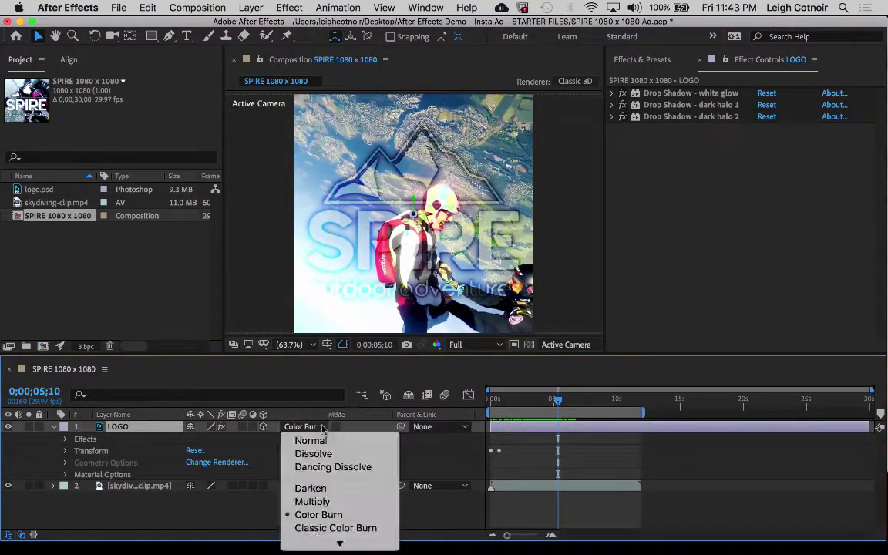
click(317, 528)
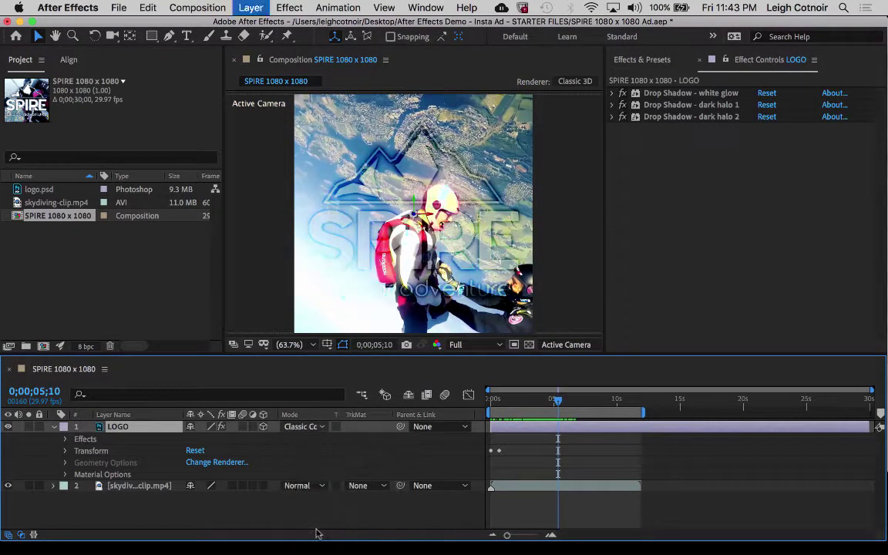
click(312, 427)
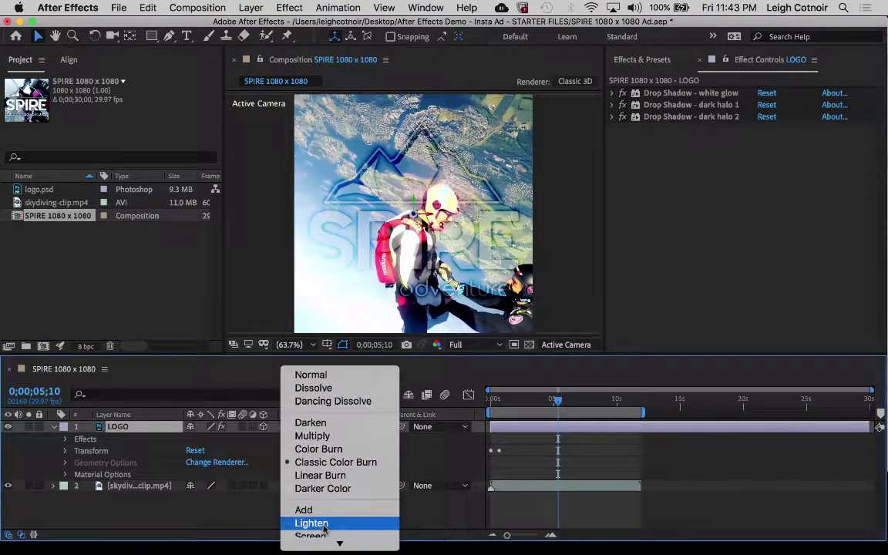
click(317, 475)
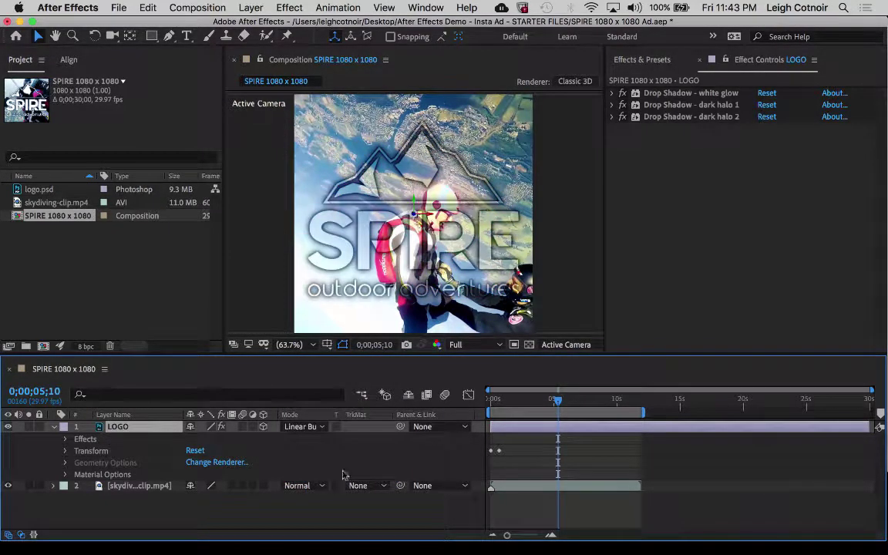
mouse_move(557, 403)
mouse_down()
mouse_move(497, 405)
mouse_move(544, 414)
mouse_up()
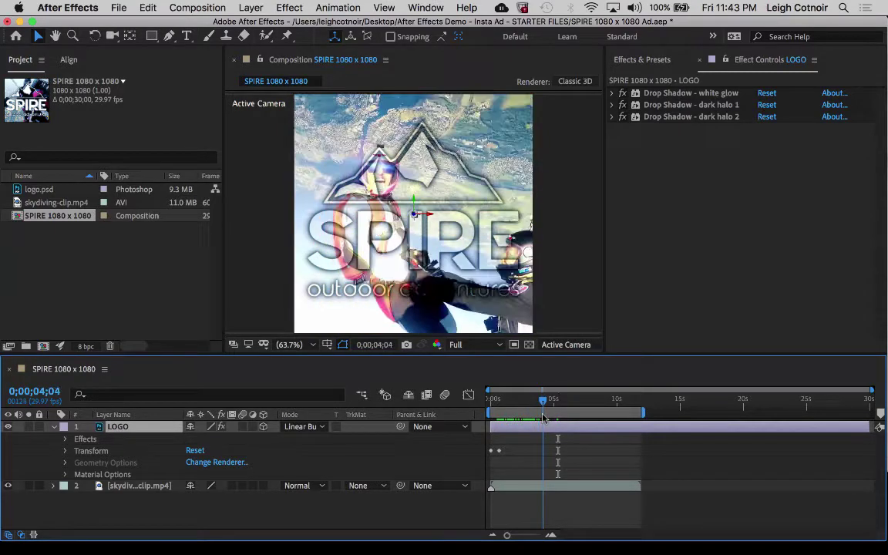
Step: Try Darker Color on the LOGO layer and switch its blending mode to Add
click(303, 426)
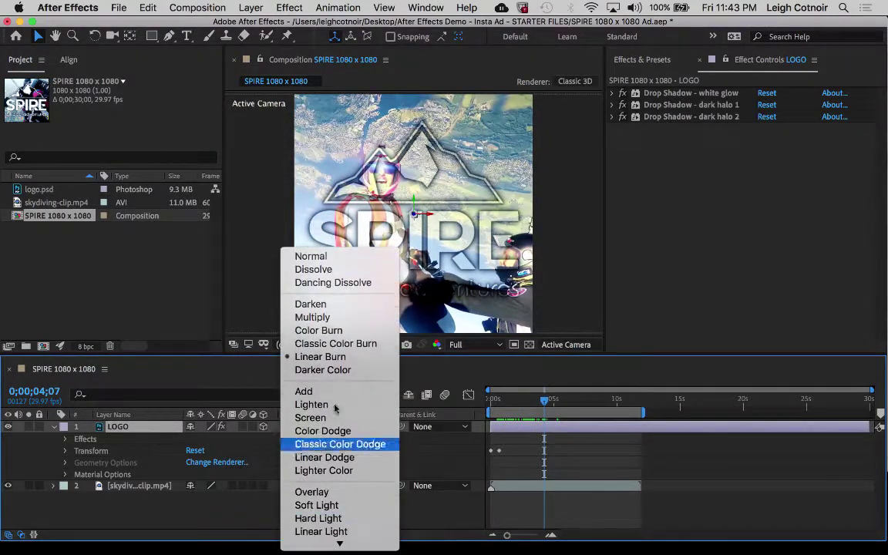
click(333, 369)
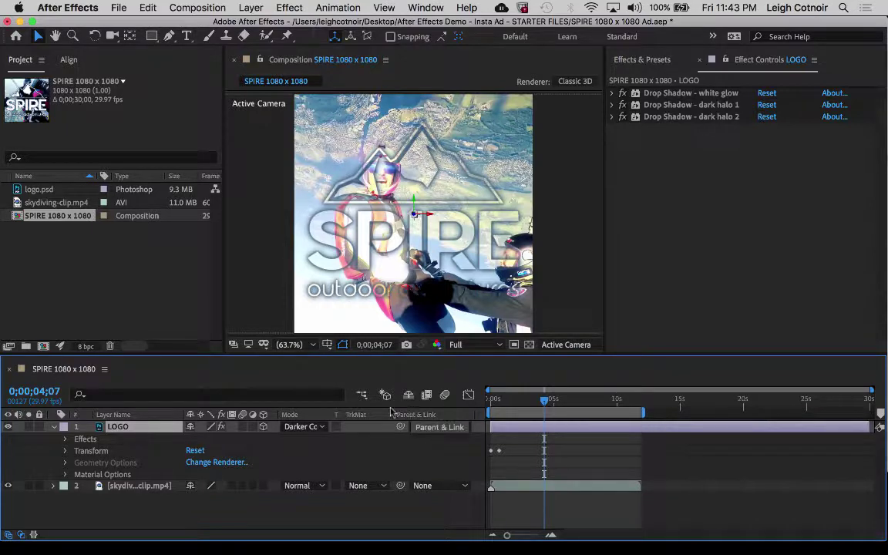
click(319, 427)
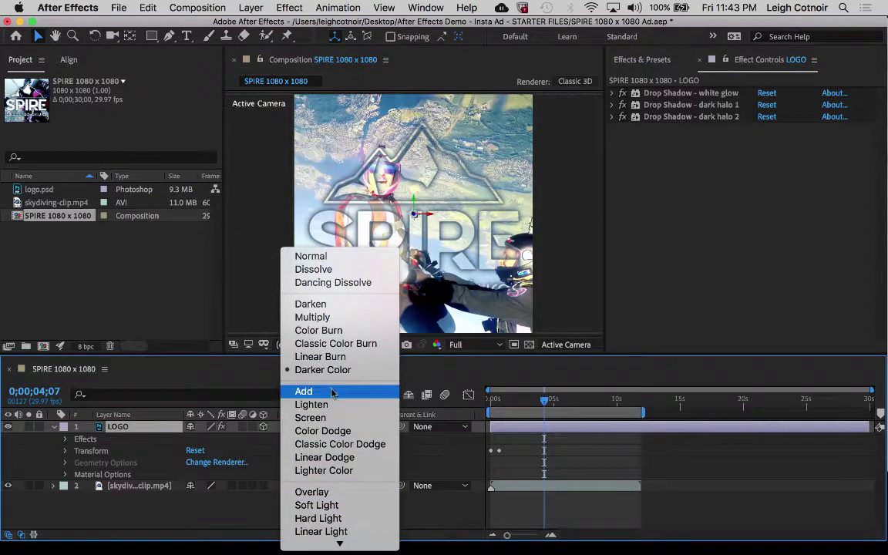
click(329, 393)
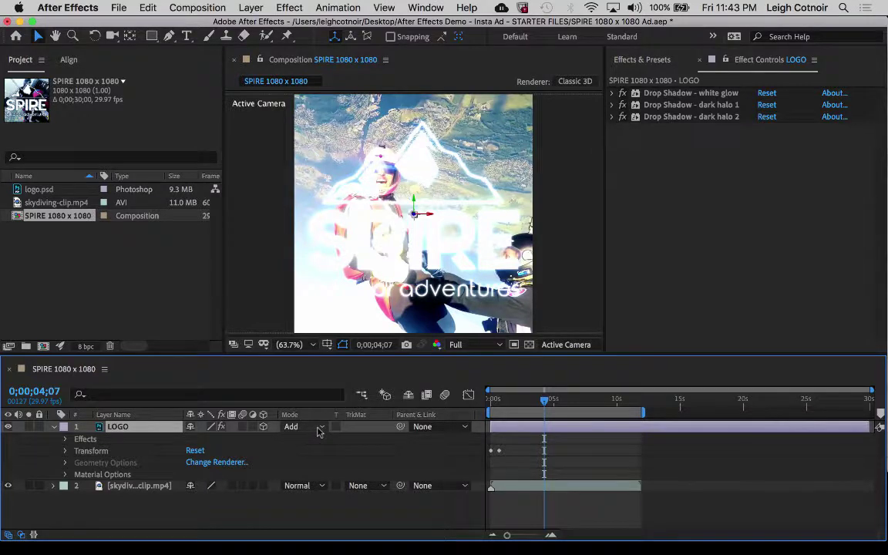
Step: Try the Lighten blending mode on the LOGO layer, followed by Screen
click(319, 428)
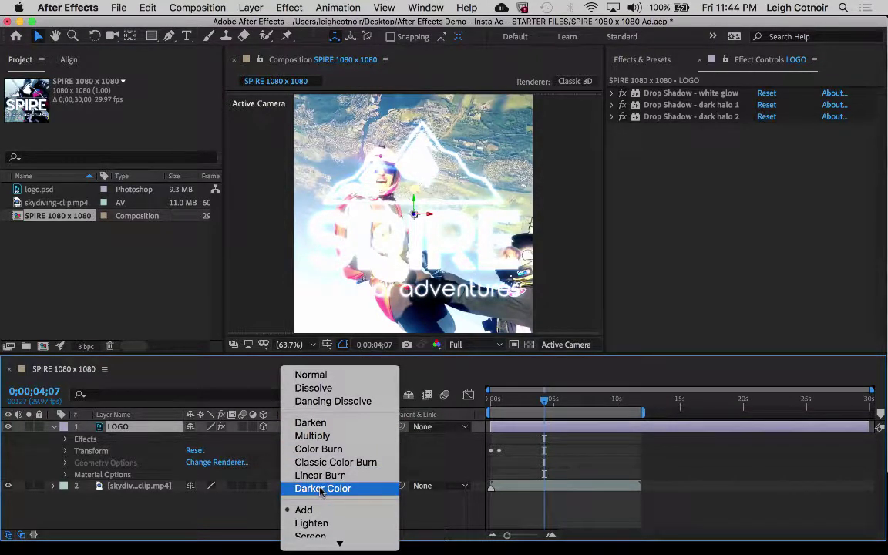
scroll(321, 491, down, 3)
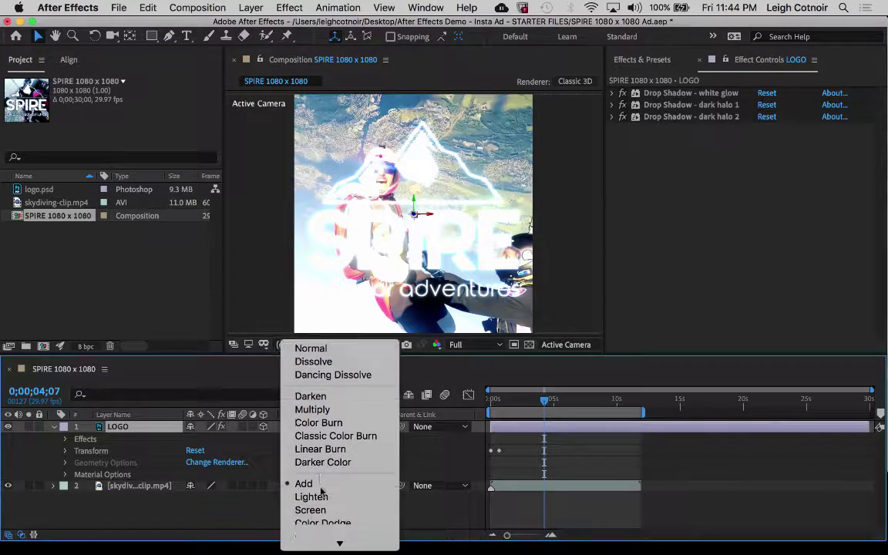
scroll(321, 491, down, 2)
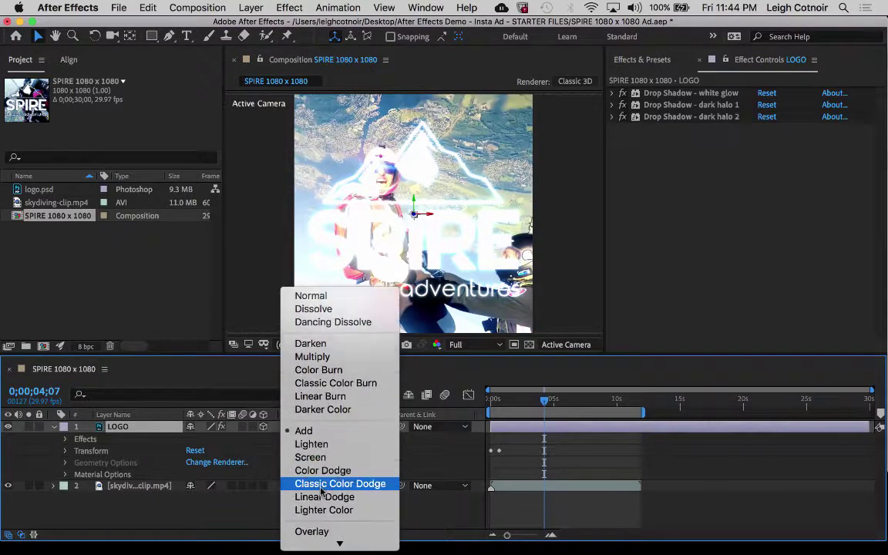
click(319, 445)
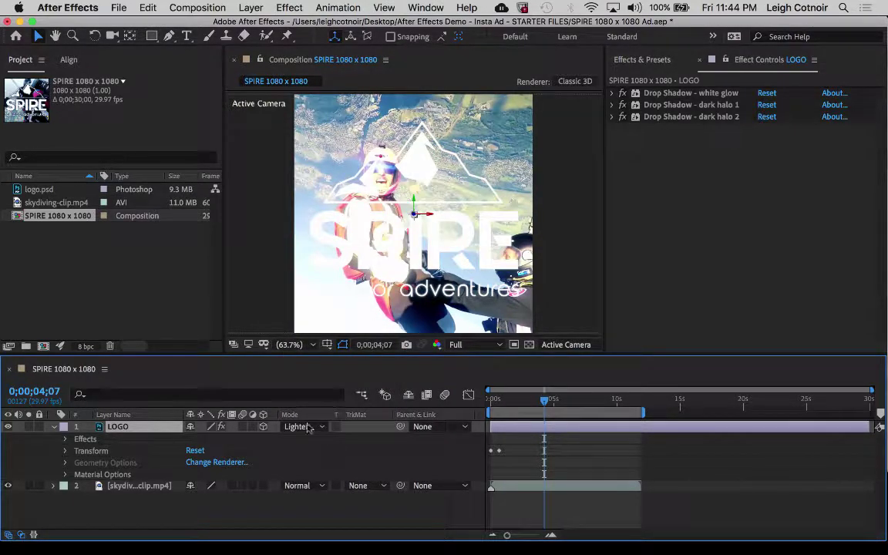
click(307, 427)
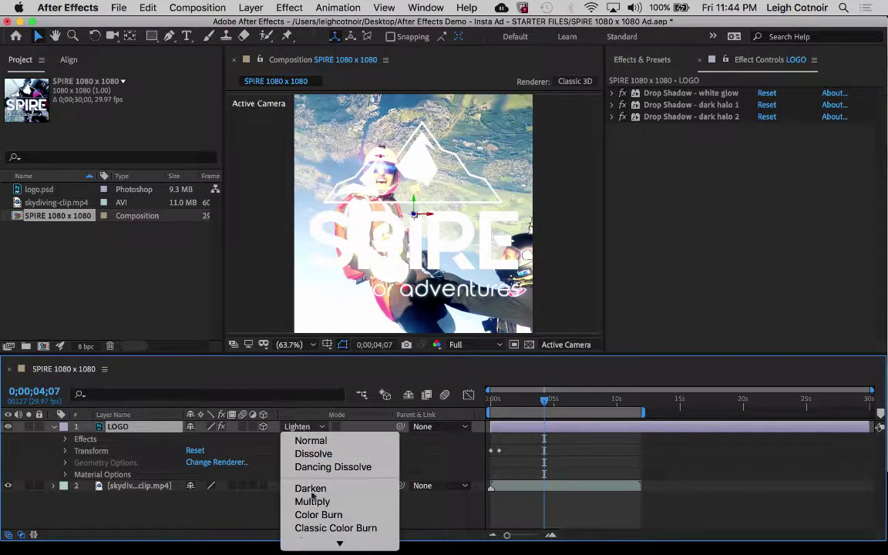
mouse_move(316, 539)
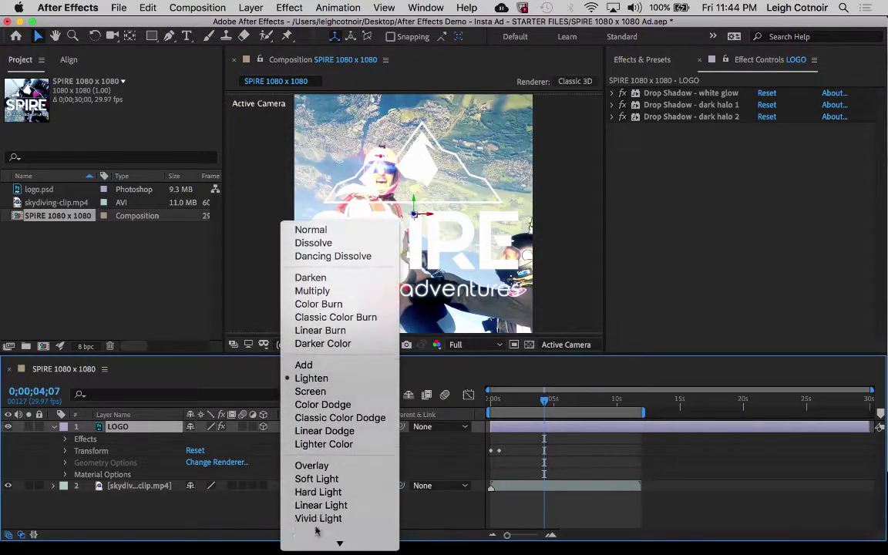
click(325, 393)
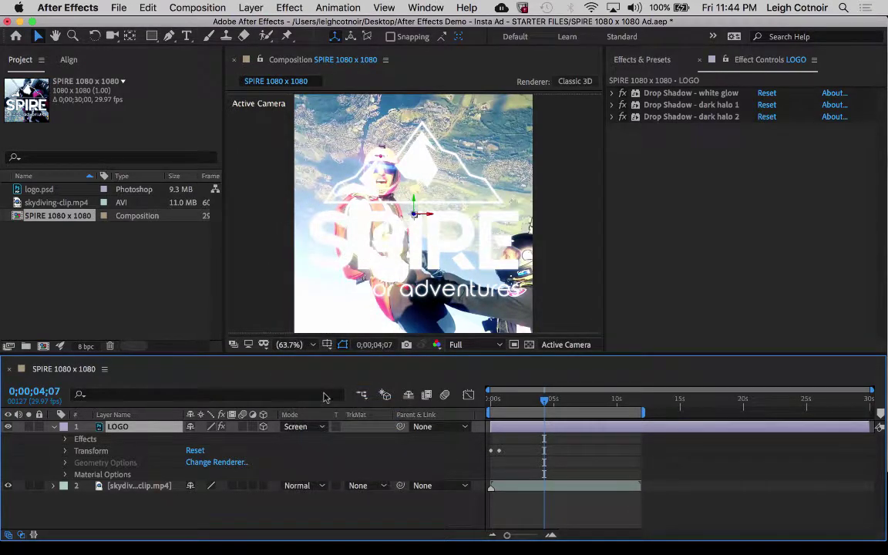
Step: Try the Color Dodge and Classic Color Dodge blending modes on the LOGO layer
click(318, 429)
mouse_move(320, 538)
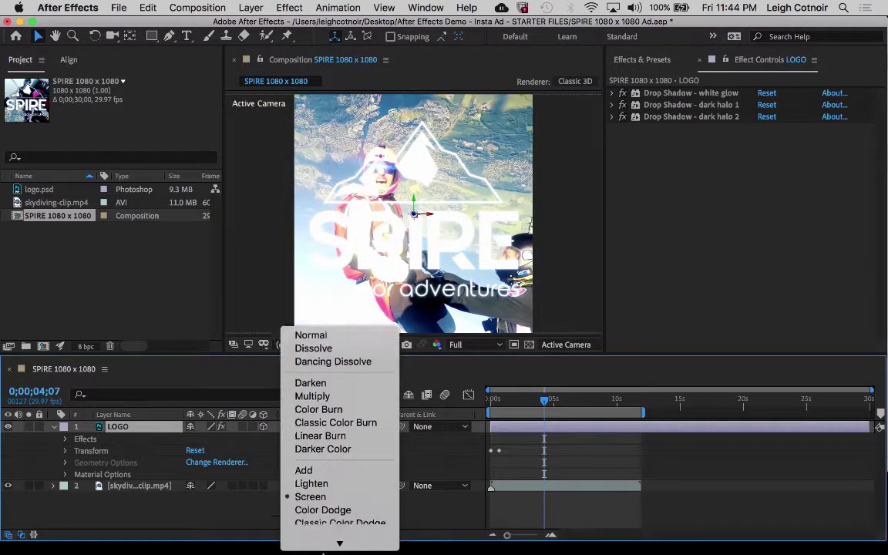
click(322, 391)
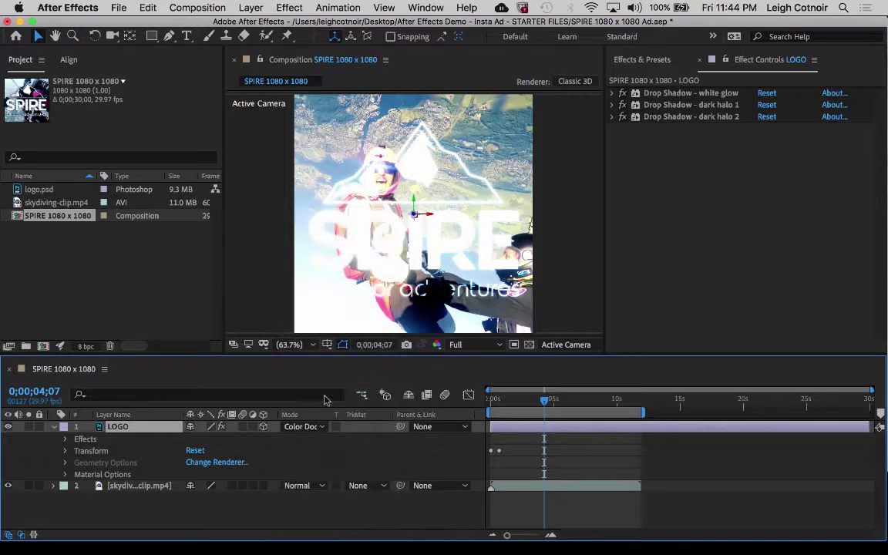
click(315, 428)
mouse_move(320, 538)
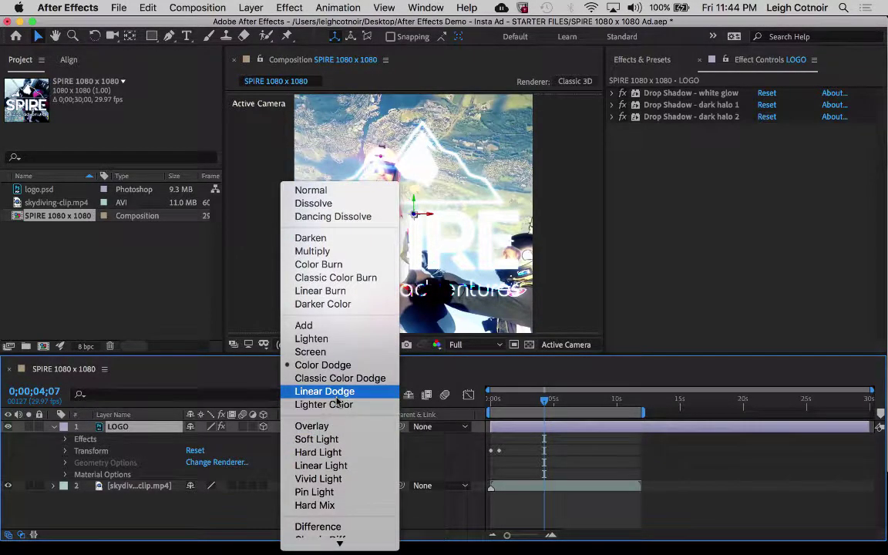
click(340, 378)
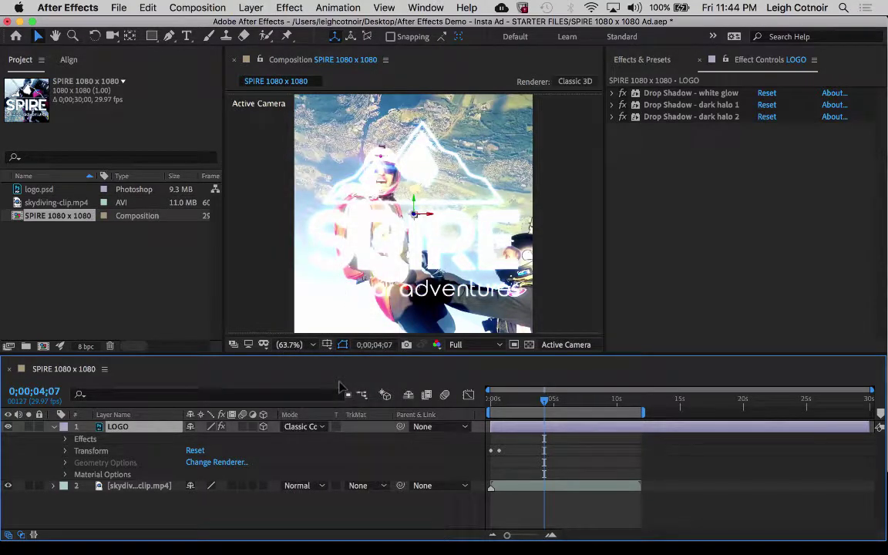
Step: Try the Overlay blending mode on the LOGO layer and scrub the footage, ending at 0;00;04;09
click(311, 428)
mouse_move(323, 539)
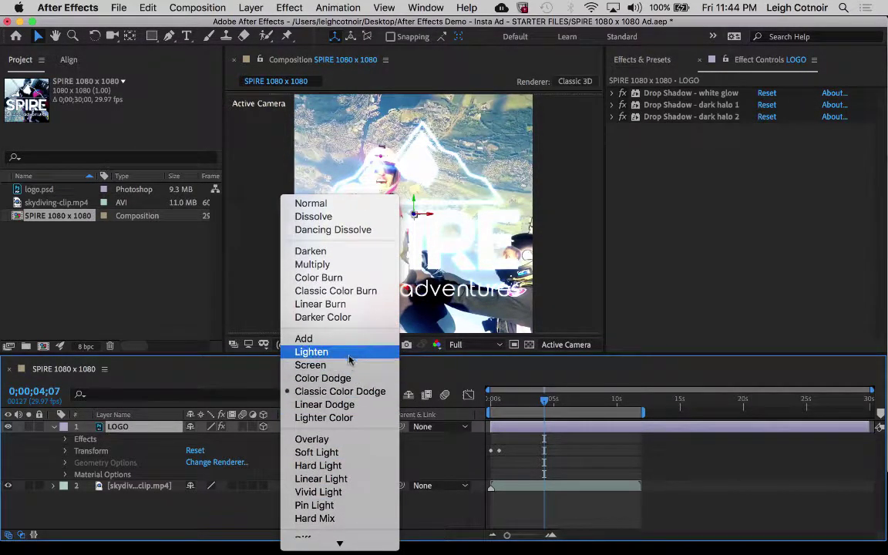
click(316, 440)
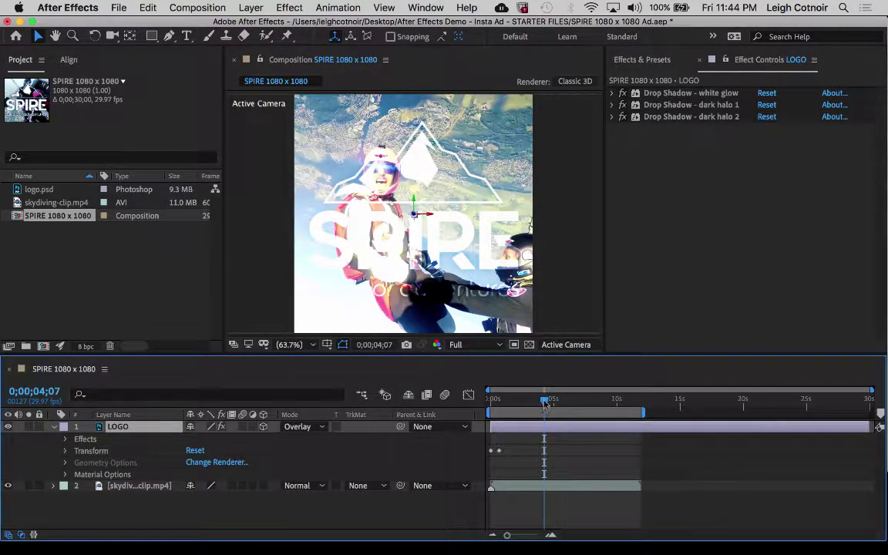
mouse_move(545, 404)
mouse_down()
mouse_move(563, 406)
mouse_move(502, 409)
mouse_move(584, 414)
mouse_move(544, 417)
mouse_up()
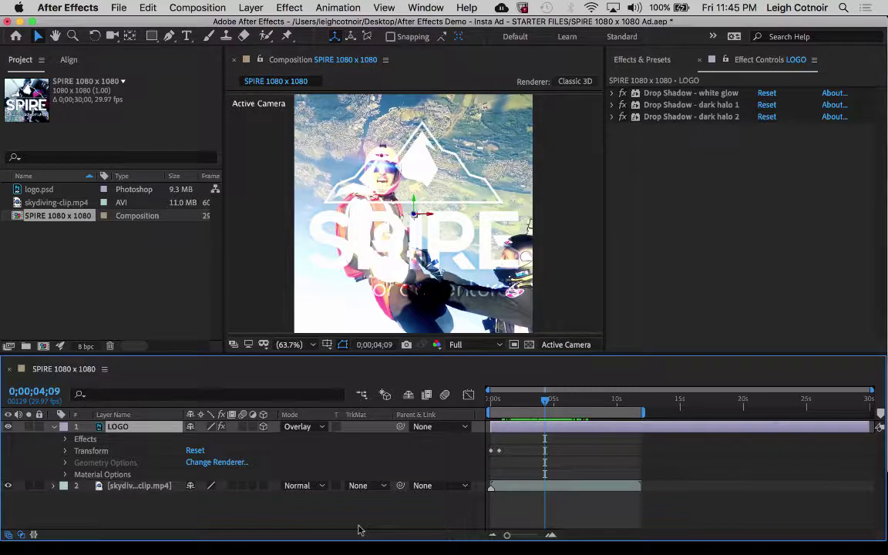
Step: Try Soft Light and Hard Light on the LOGO layer, scrubbing the footage back to 0;00;03;17 to check Hard Light
click(323, 428)
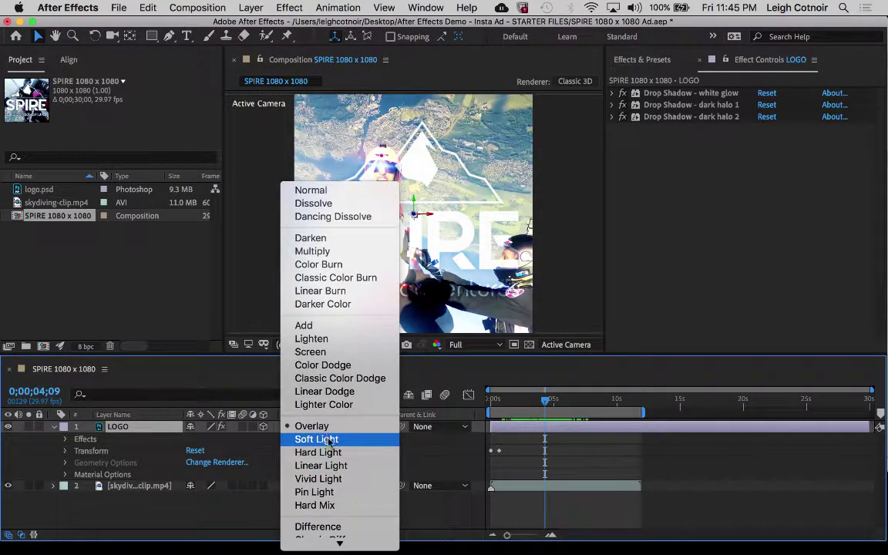
click(327, 440)
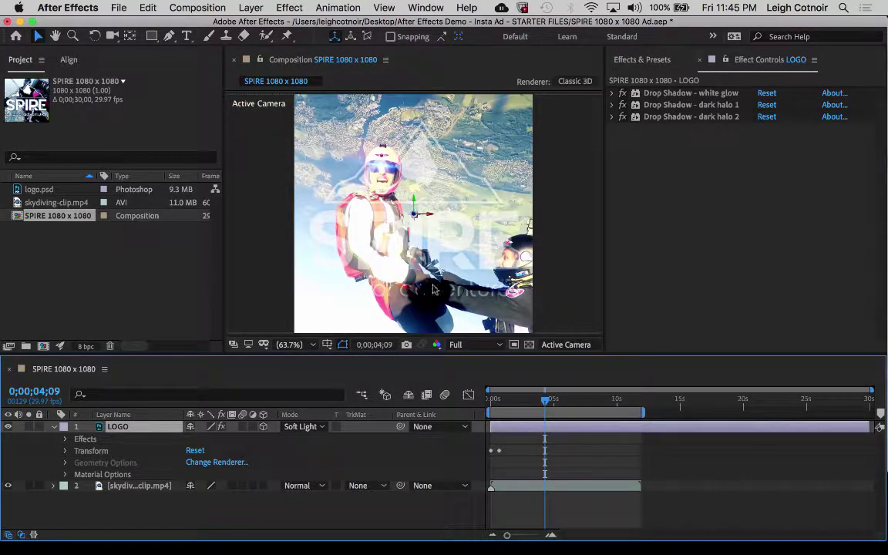
click(323, 427)
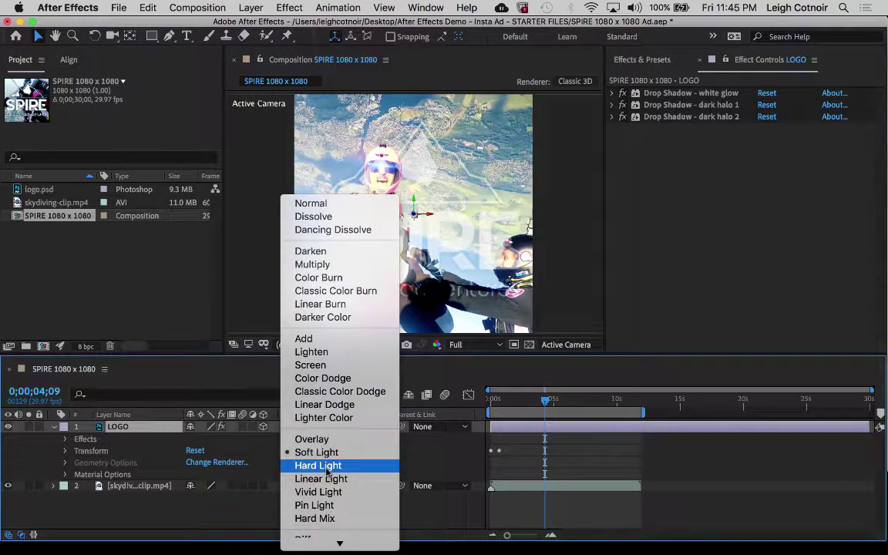
click(327, 467)
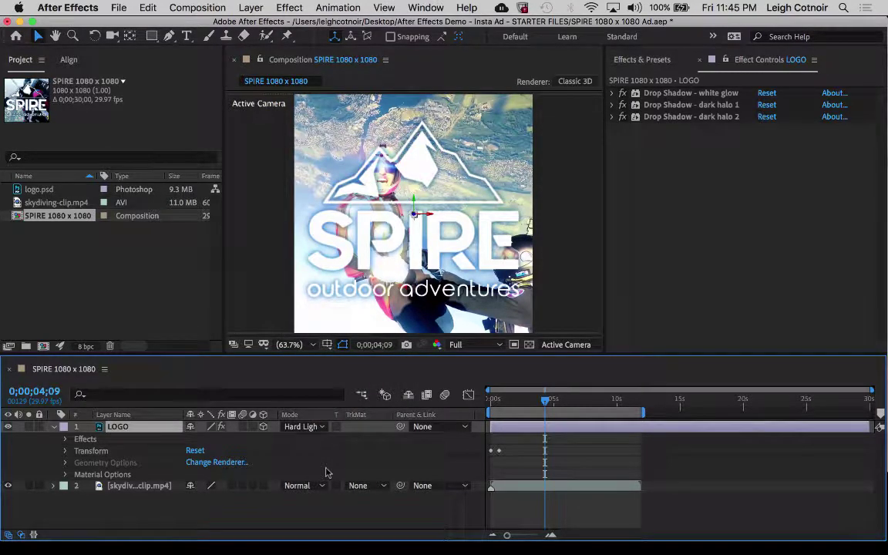
mouse_move(546, 403)
mouse_down()
mouse_move(478, 399)
mouse_move(579, 416)
mouse_move(537, 417)
mouse_up()
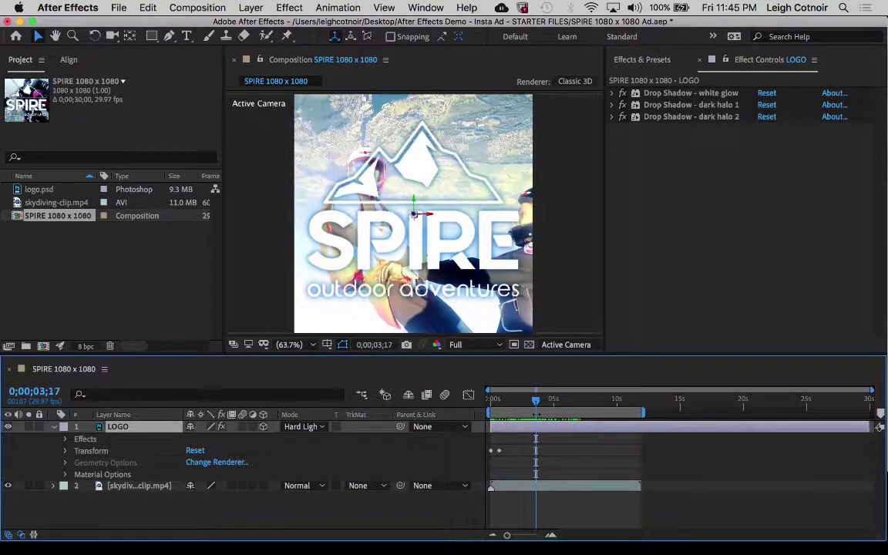
Step: Try Linear Light and Vivid Light on the LOGO layer, scrubbing to 0;00;03;15 to check Vivid Light
click(306, 432)
mouse_move(339, 543)
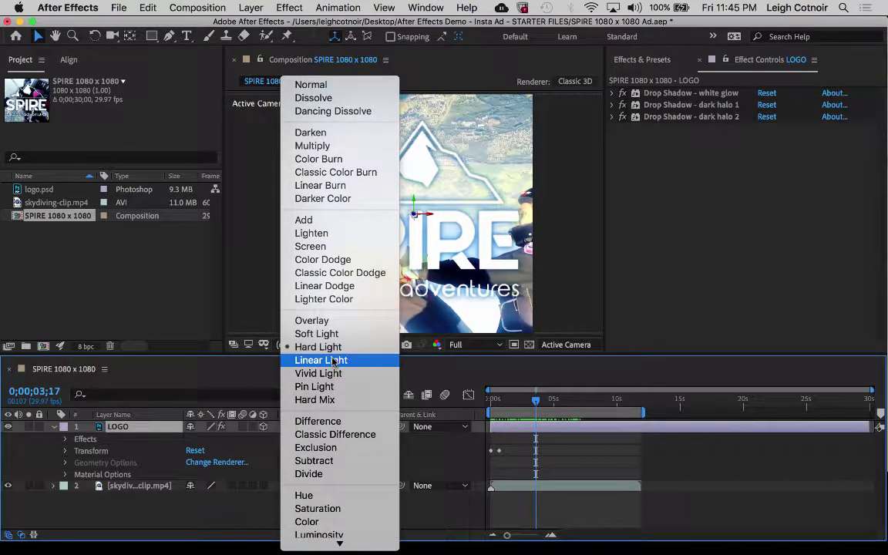
click(343, 360)
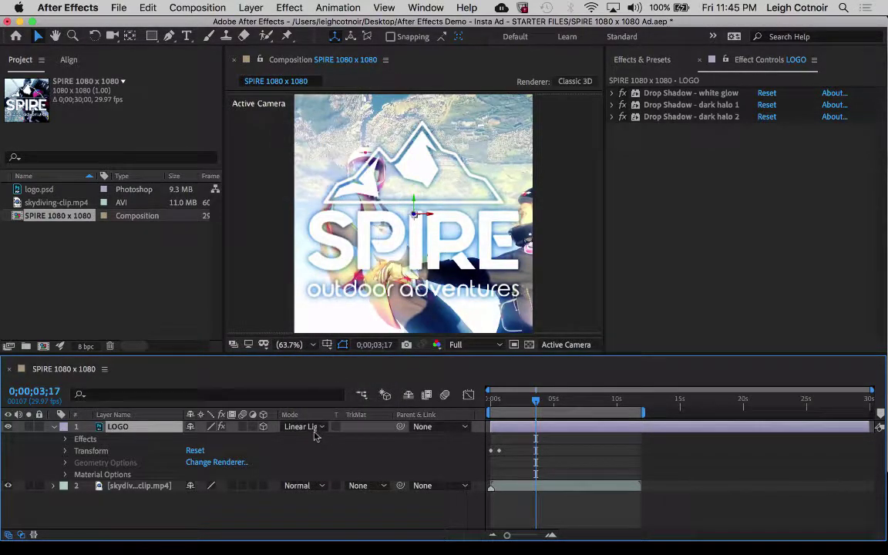
click(315, 433)
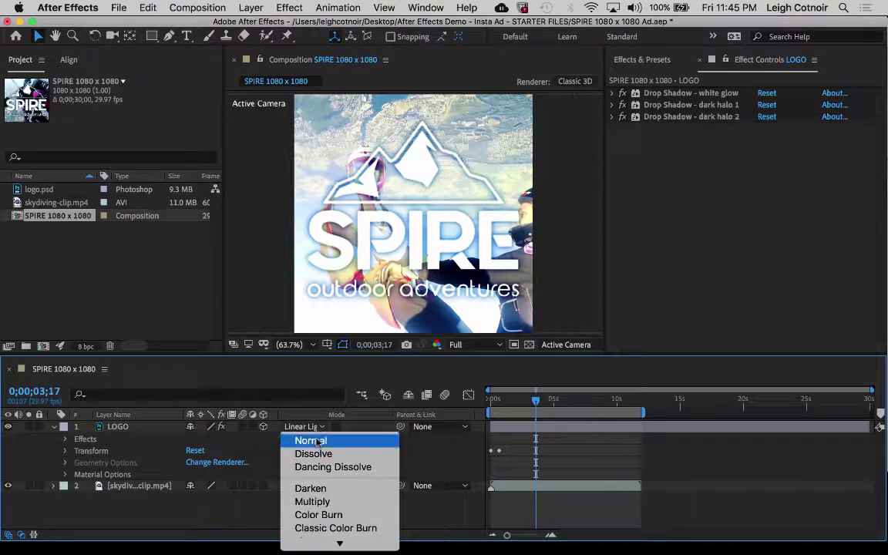
mouse_move(324, 543)
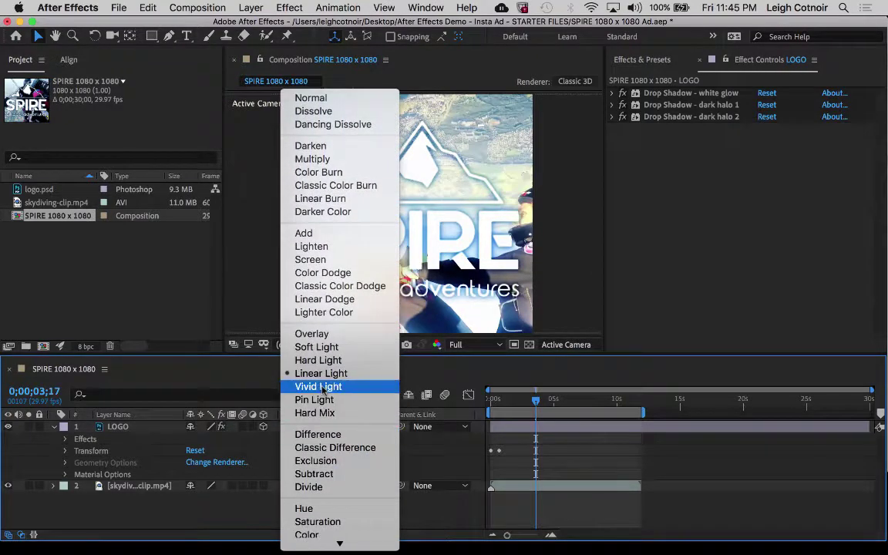
click(323, 387)
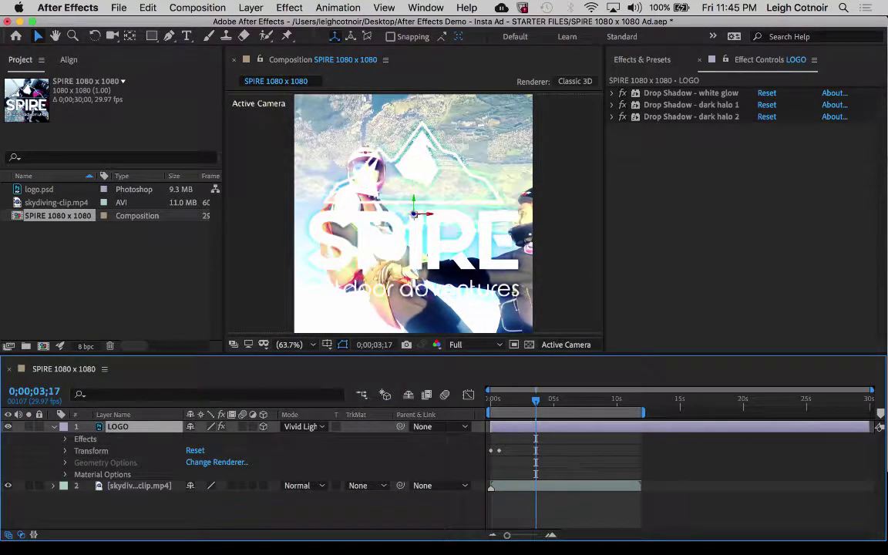
mouse_move(537, 402)
mouse_down()
mouse_move(508, 403)
mouse_move(534, 403)
mouse_up()
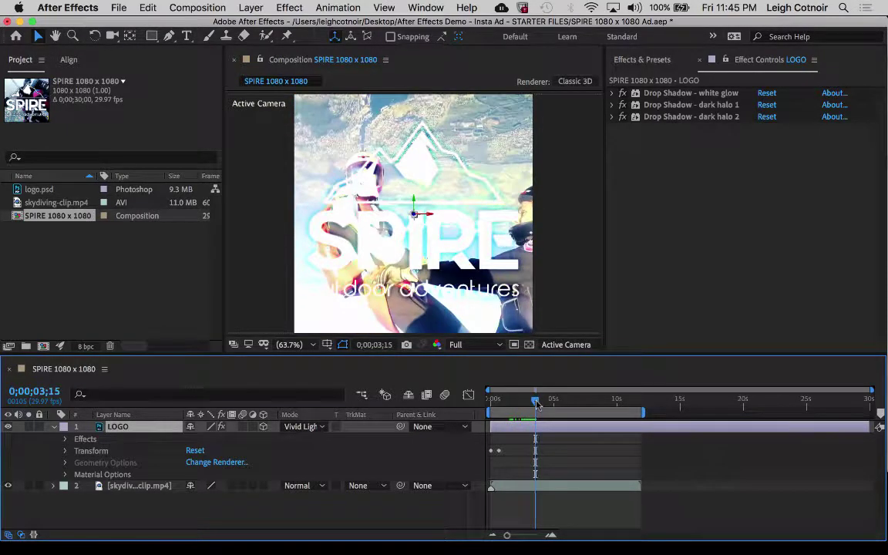
Step: Try the Pin Light blending mode on the LOGO layer and scrub the footage to 0;00;03;29
click(304, 426)
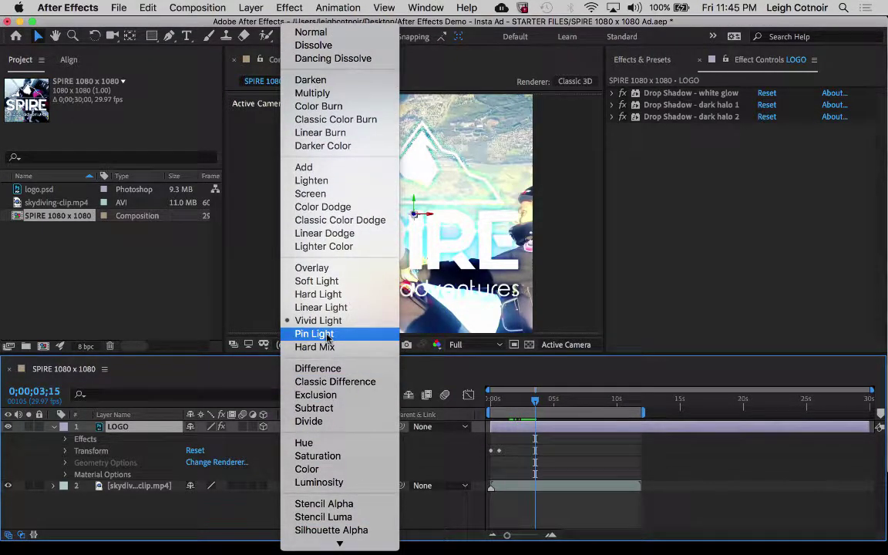
click(314, 333)
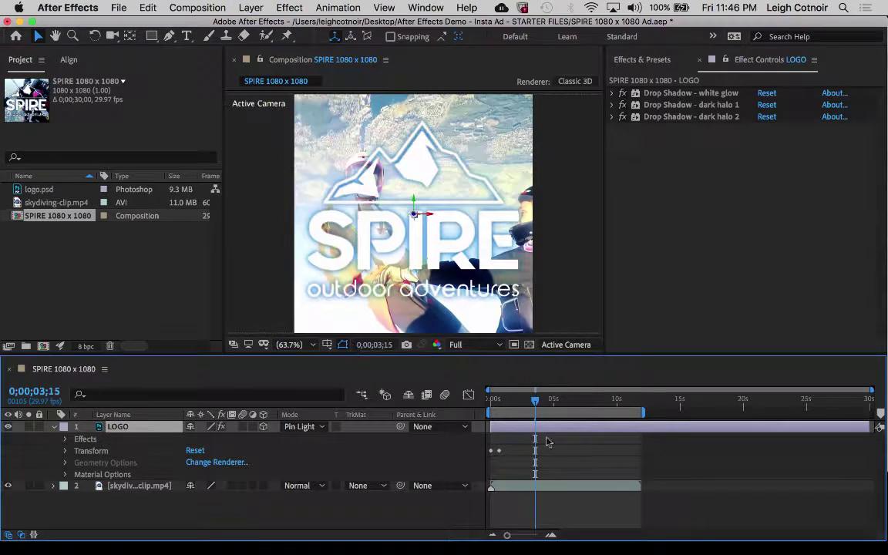
mouse_move(534, 404)
mouse_down()
mouse_move(479, 417)
mouse_move(540, 418)
mouse_up()
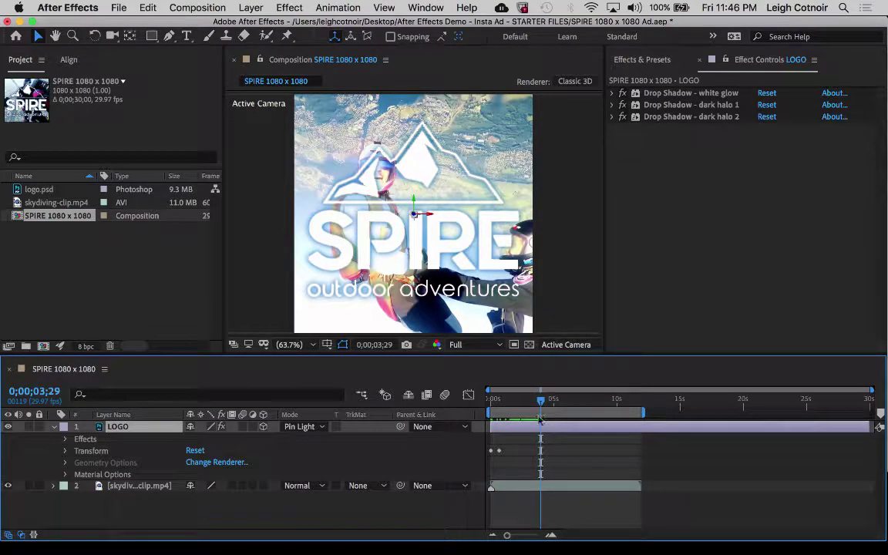
Step: Try the Hard Mix blending mode on the LOGO layer and scrub back to 0;00;03;15 to check it
click(320, 427)
scroll(319, 454, down, 7)
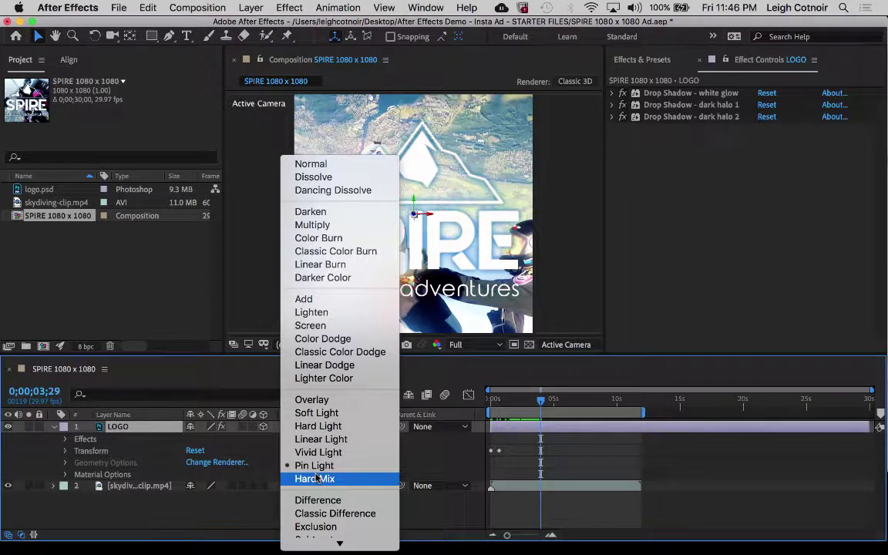
click(314, 478)
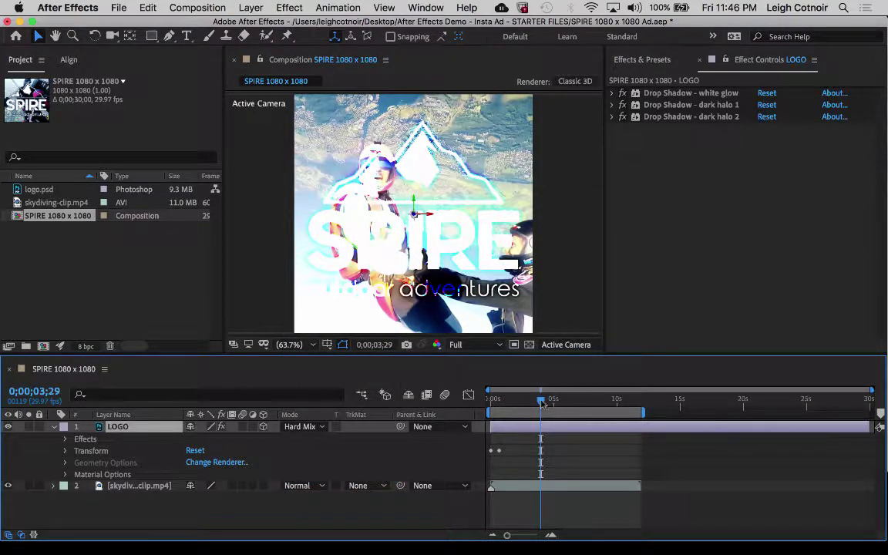
mouse_move(541, 401)
mouse_down()
mouse_move(495, 406)
mouse_move(533, 407)
mouse_up()
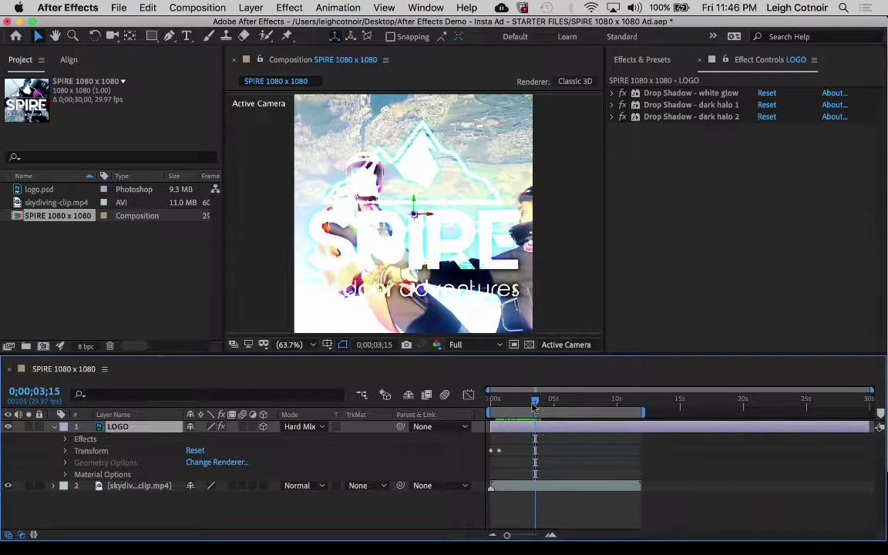
Step: Set the LOGO layer's blending mode to Difference and check it at 0;00;00;20 and 0;00;01;21
click(308, 429)
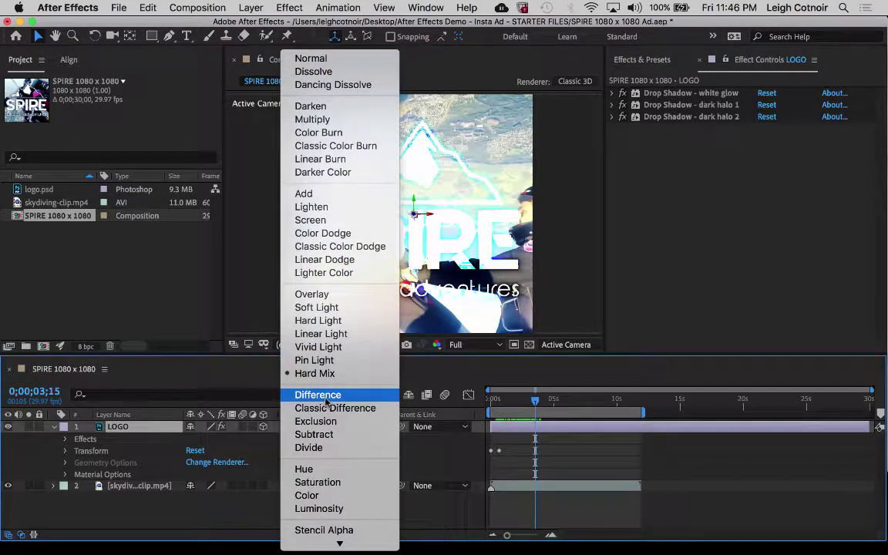
click(326, 395)
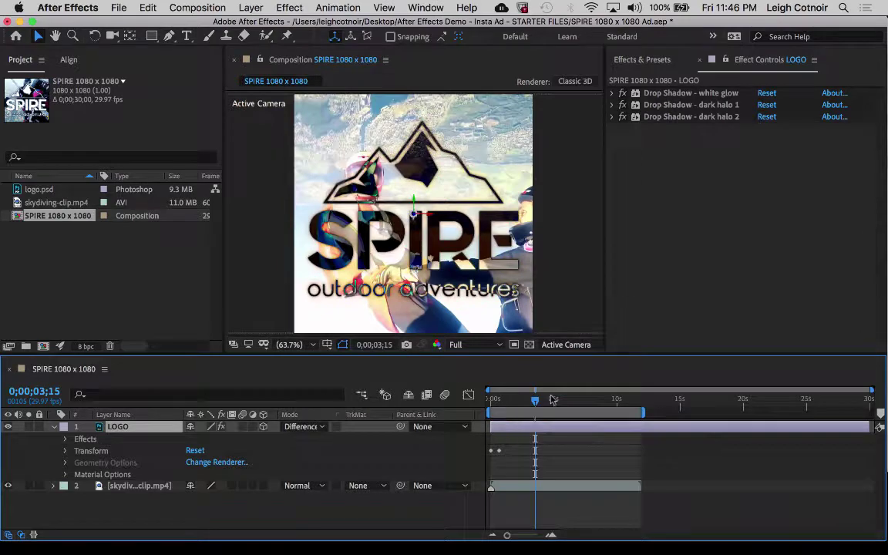
drag(535, 404, 498, 402)
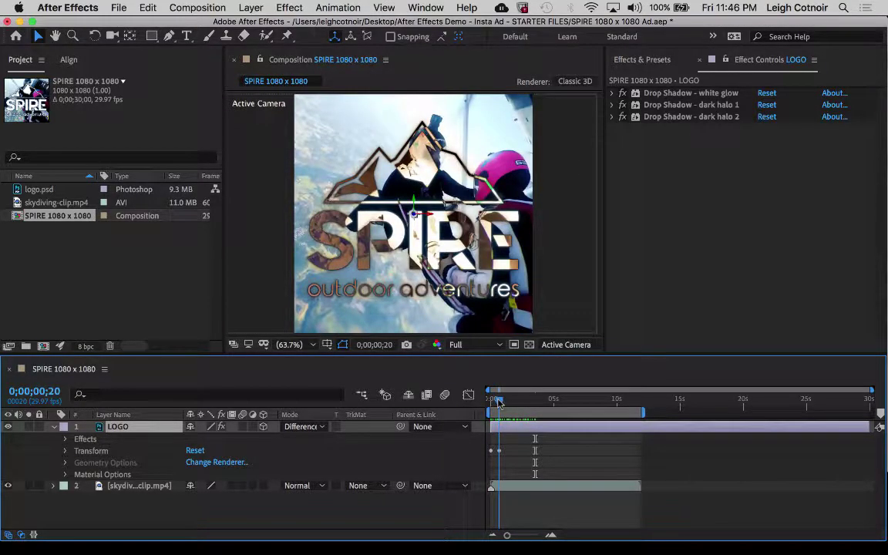
drag(499, 402, 512, 404)
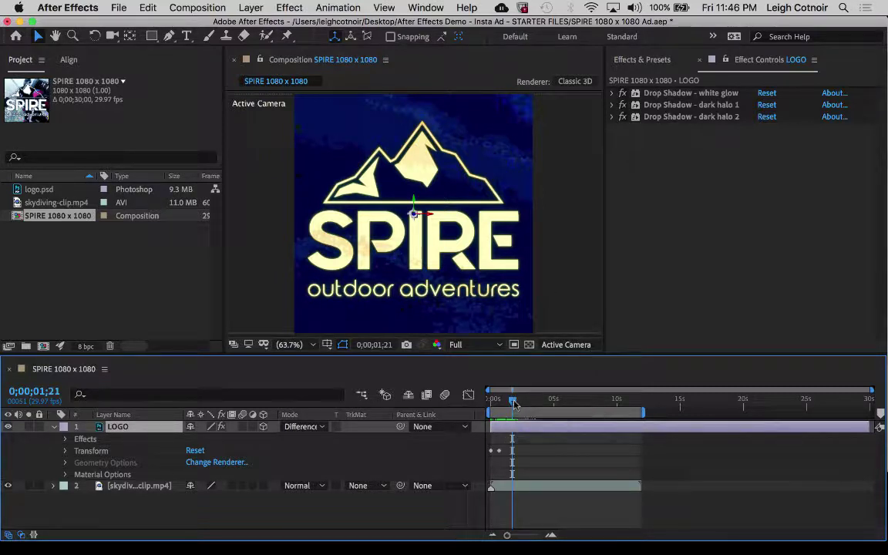
Step: Check the LOGO layer's Difference blend over the footage at 0;00;01;28, 0;00;04;18 and 0;00;03;22
drag(514, 404, 517, 403)
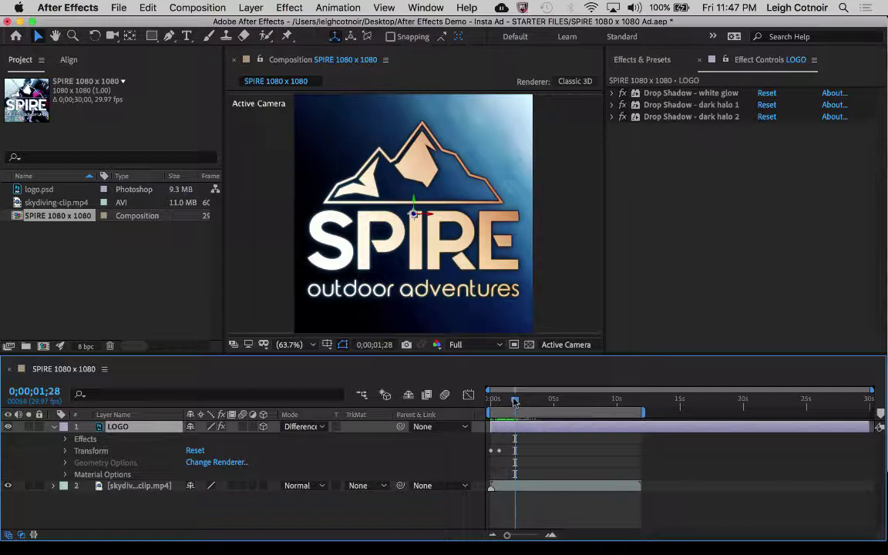
drag(515, 401, 548, 404)
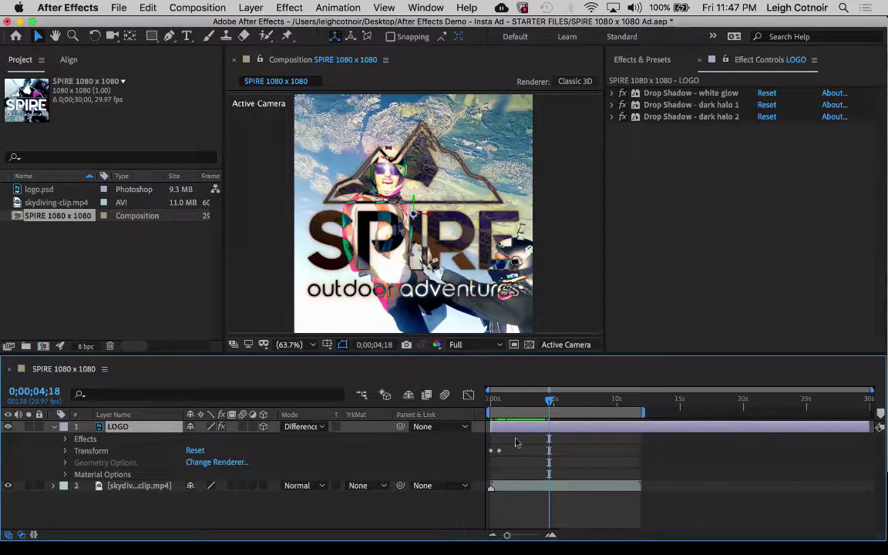
mouse_move(550, 401)
mouse_down()
mouse_move(599, 406)
mouse_move(505, 408)
mouse_move(537, 409)
mouse_up()
Step: Try the Classic Difference blending mode on the LOGO layer
click(299, 426)
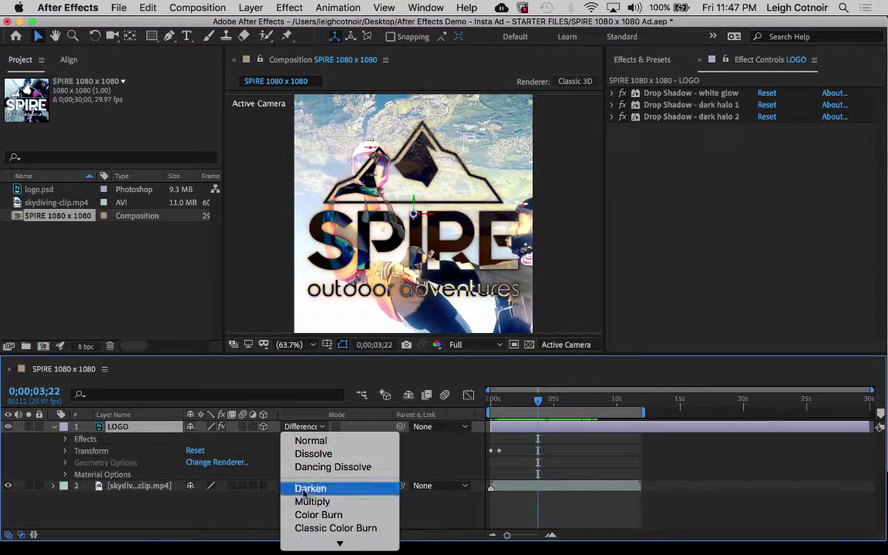
scroll(304, 493, down, 10)
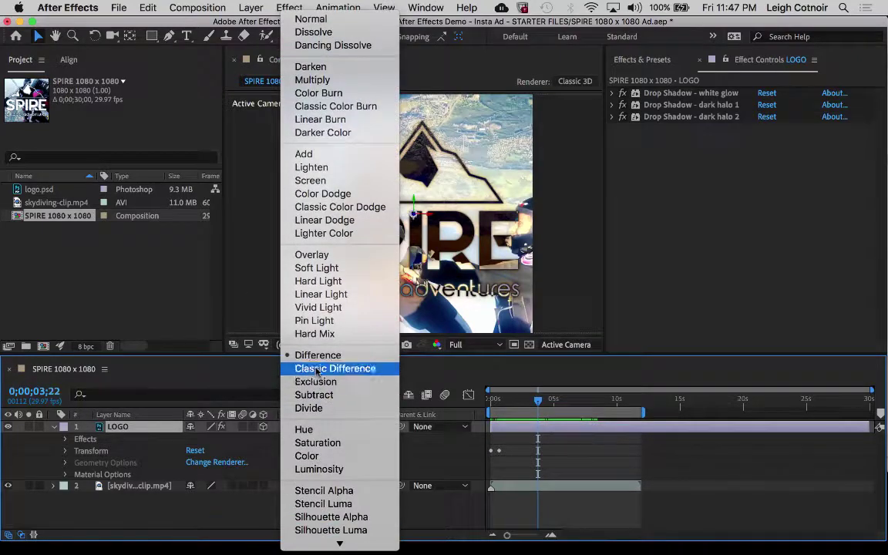
click(320, 370)
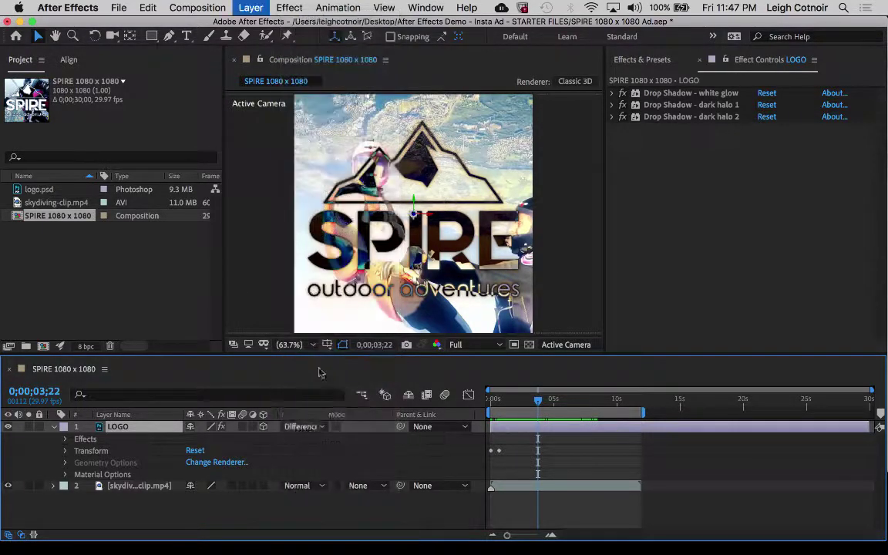
Step: Try the Exclusion blending mode on the LOGO layer and check it at 0;00;04;04
click(303, 429)
scroll(324, 532, down, 10)
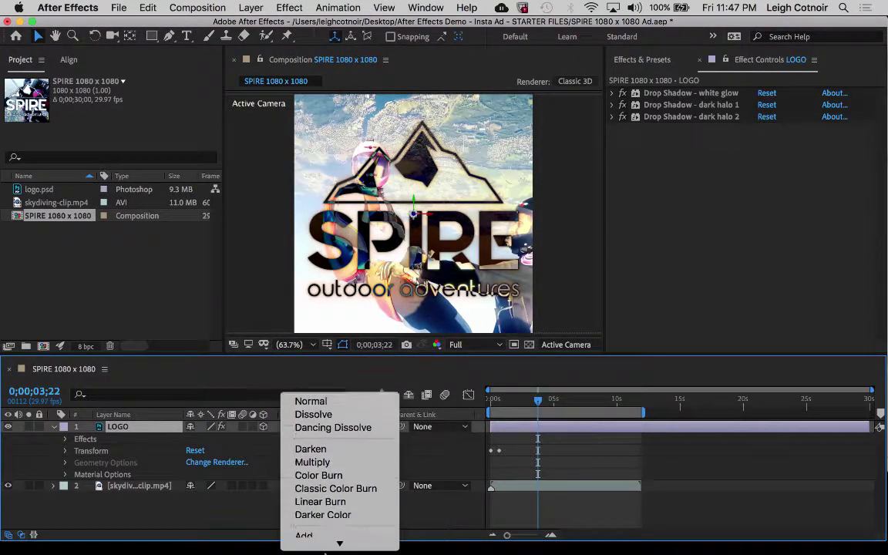
scroll(325, 540, down, 3)
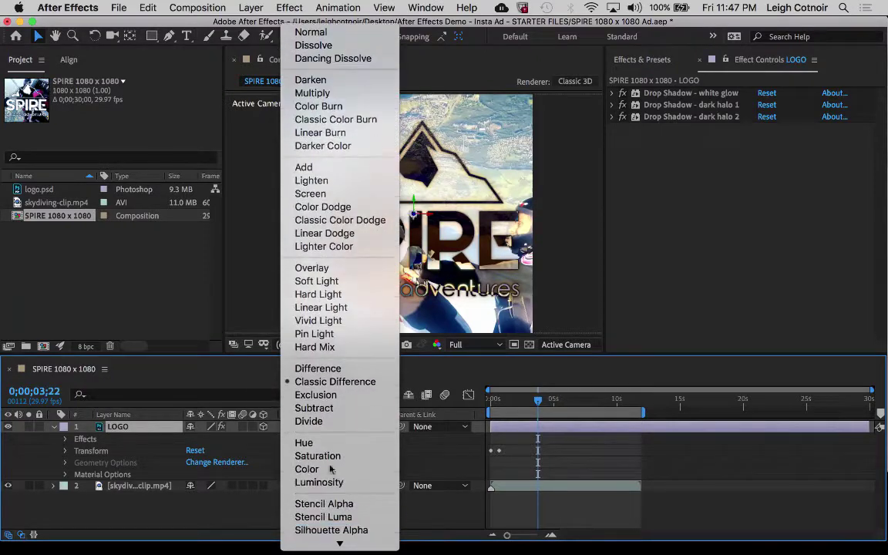
click(327, 397)
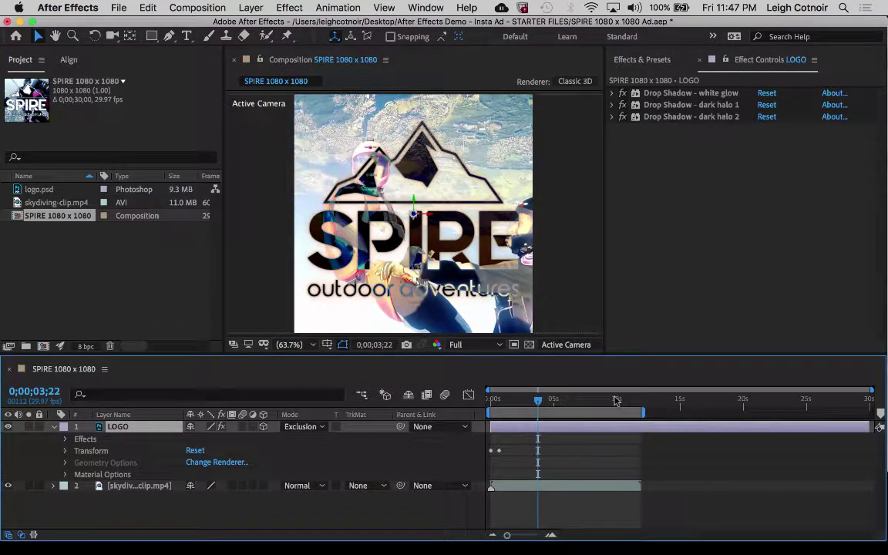
mouse_move(537, 403)
mouse_down()
mouse_move(510, 402)
mouse_move(543, 409)
mouse_up()
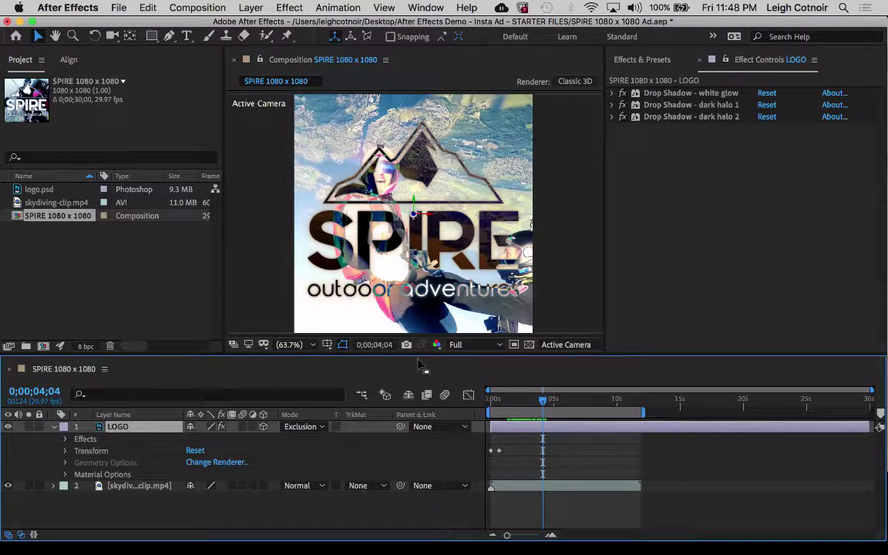
Step: Try the Subtract blending mode on the LOGO layer
click(323, 427)
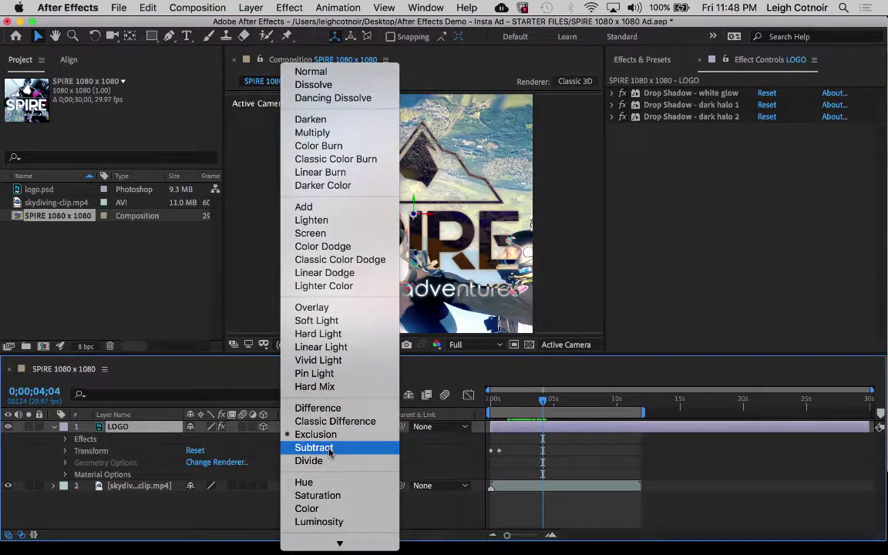
click(315, 446)
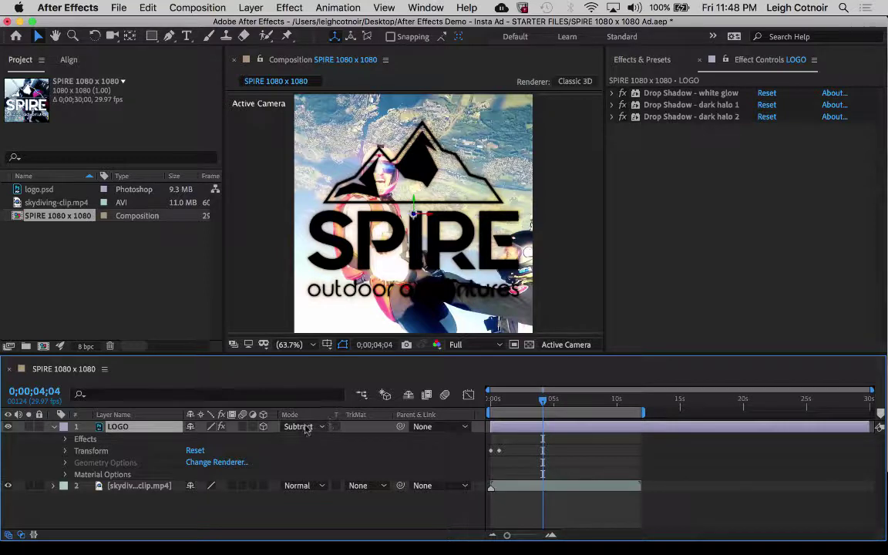
click(304, 426)
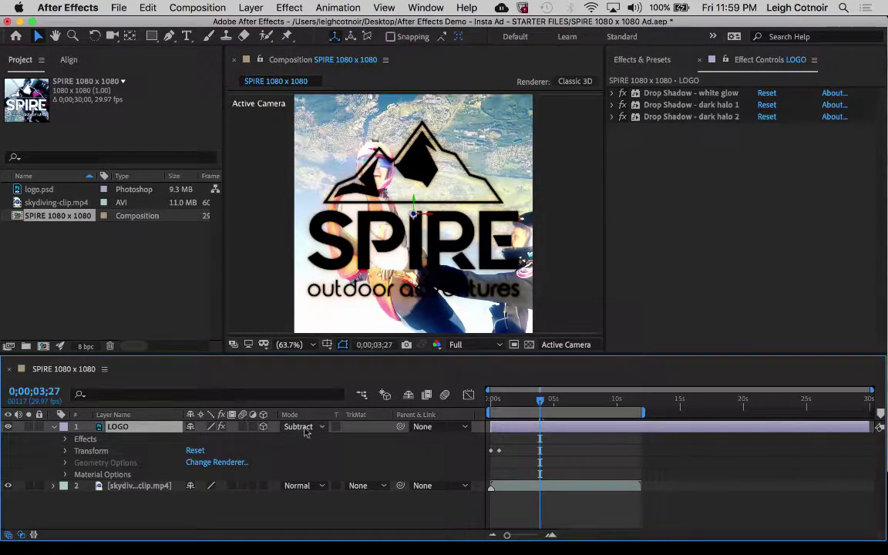
Step: Set the LOGO layer's blending mode to Difference, collapse its properties and return to the start of the timeline
click(305, 429)
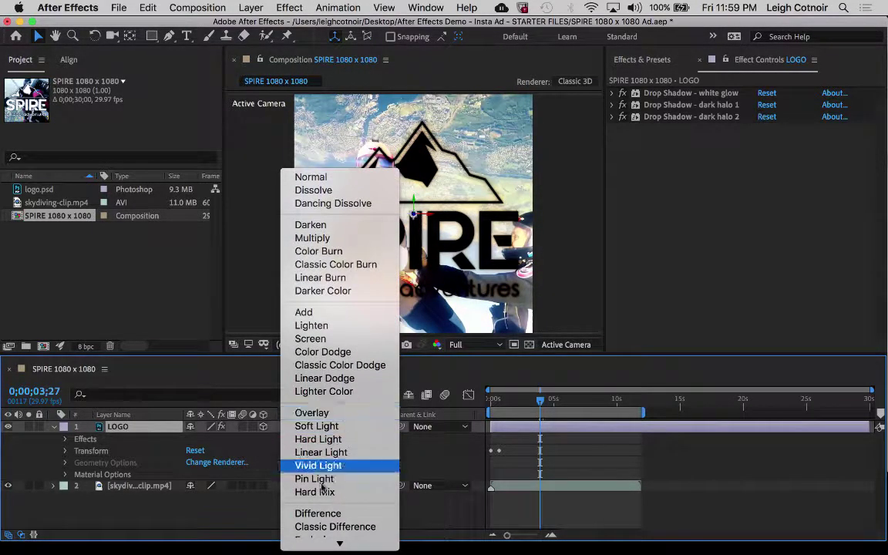
click(317, 513)
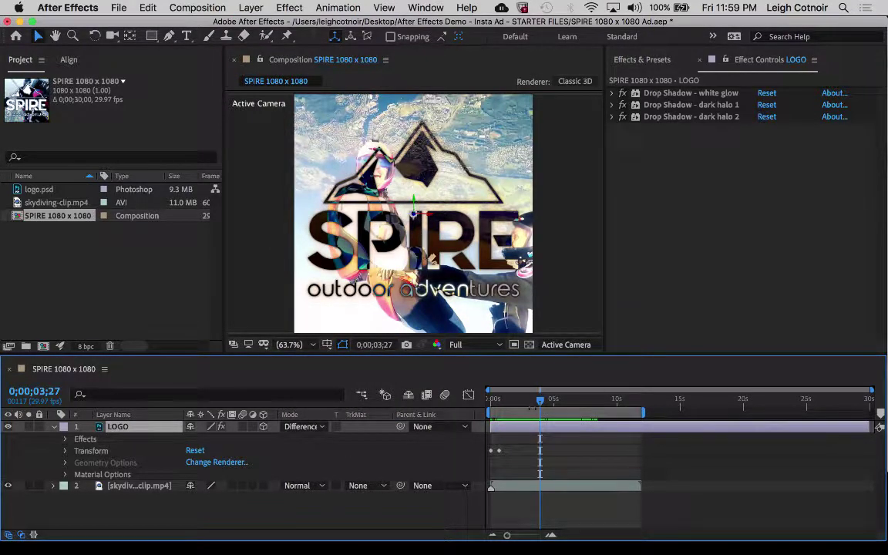
click(54, 427)
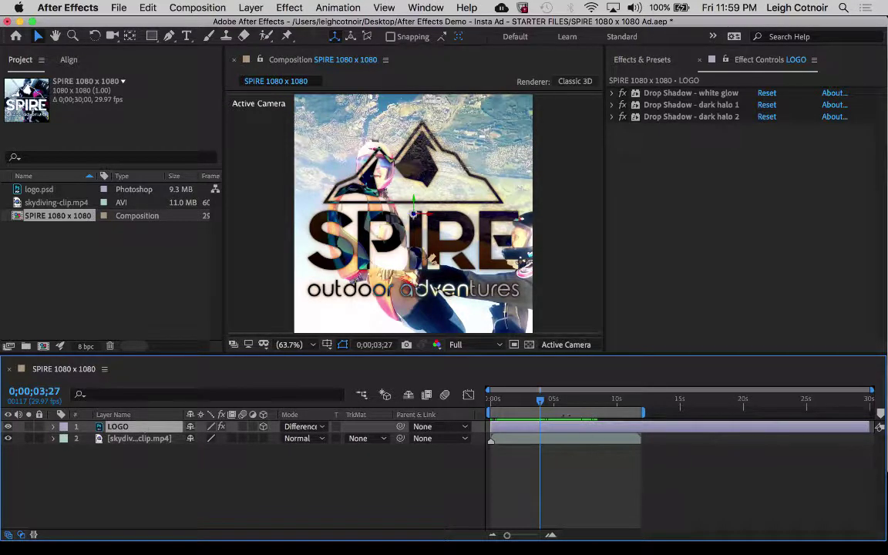
drag(539, 399, 513, 413)
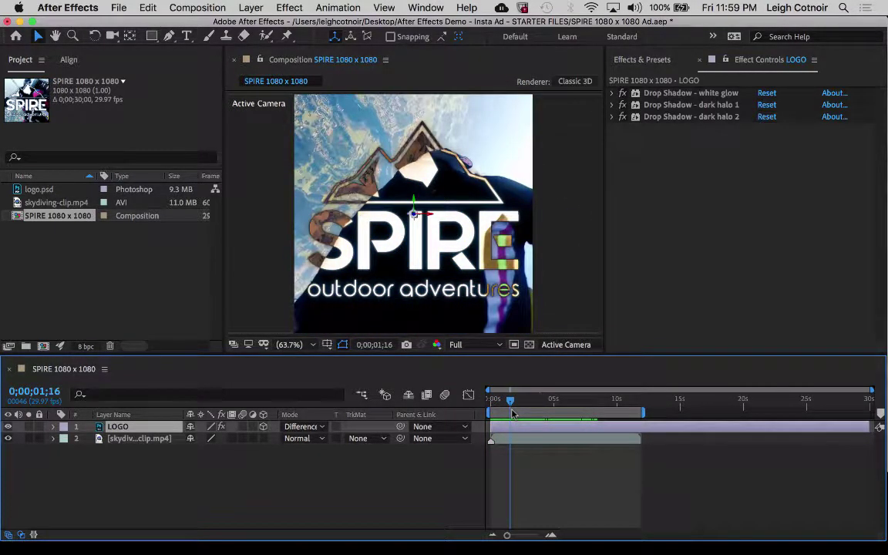
drag(513, 414, 482, 416)
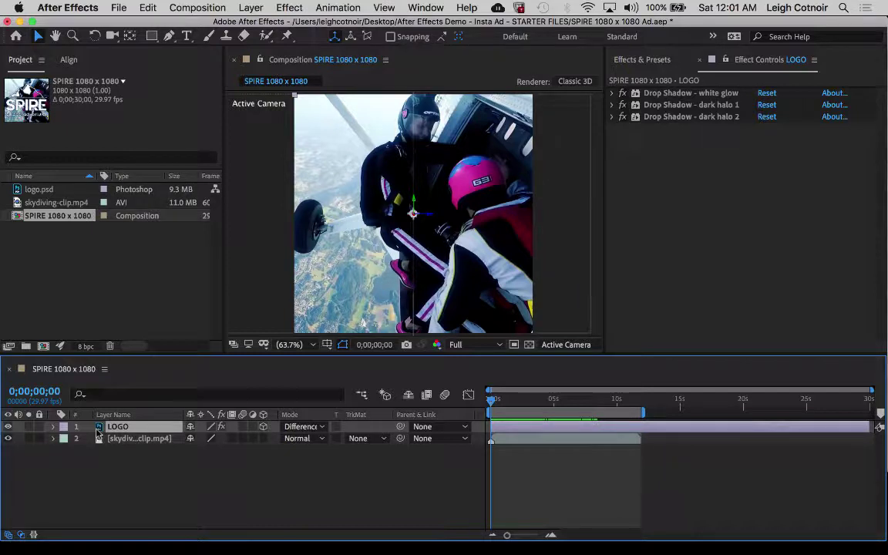
Step: Duplicate the LOGO layer once in the SPIRE 1080 x 1080 composition
key(super+d)
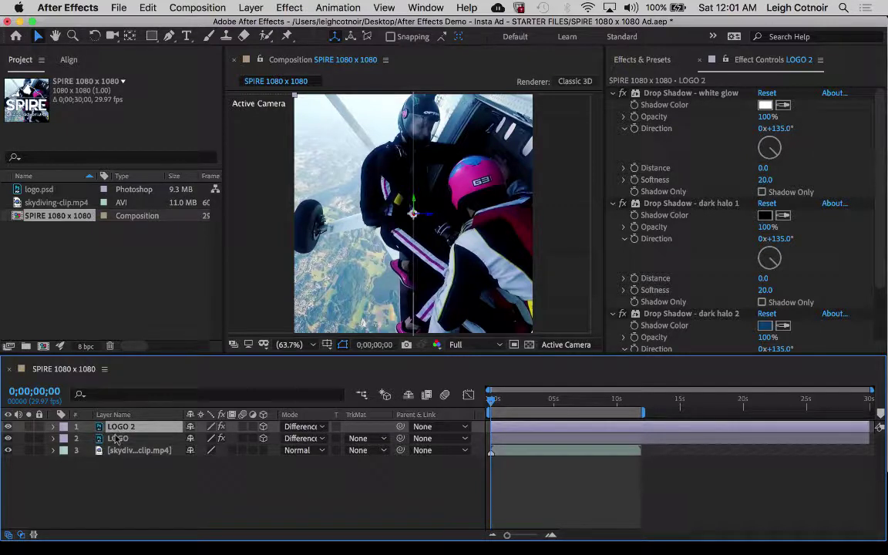
key(super+z)
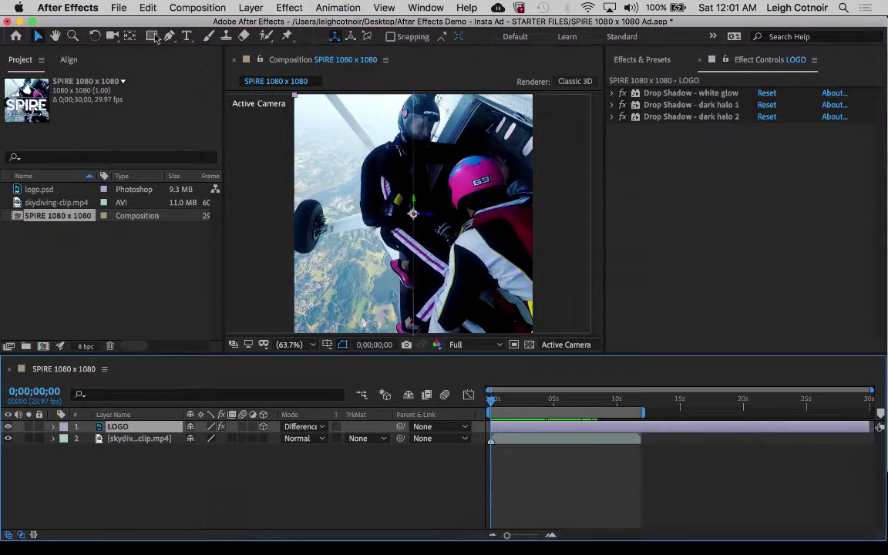
click(143, 7)
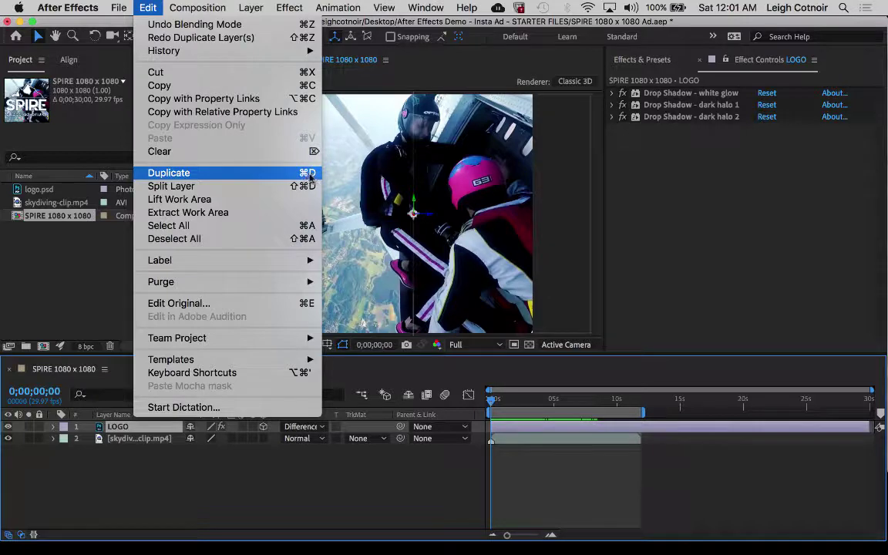
click(169, 172)
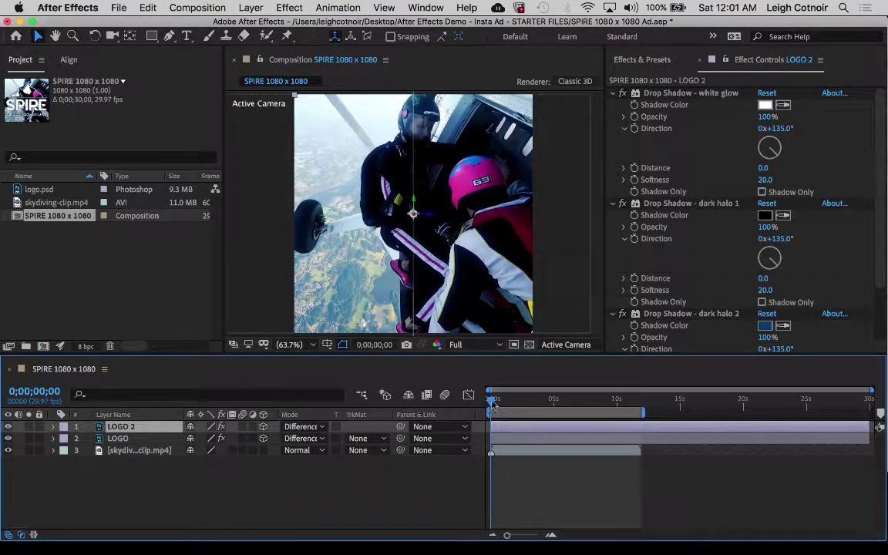
Step: Preview the two stacked Difference logo layers at 0;00;01;13 and 0;00;00;28, then return to 0;00;00;00
mouse_move(494, 403)
mouse_down()
mouse_move(510, 402)
mouse_move(479, 410)
mouse_move(560, 410)
mouse_move(484, 417)
mouse_up()
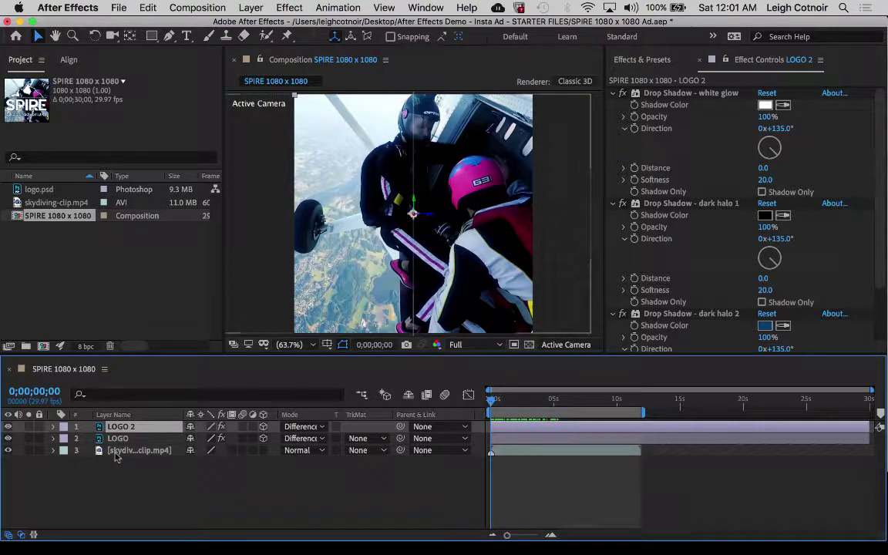
drag(491, 401, 472, 416)
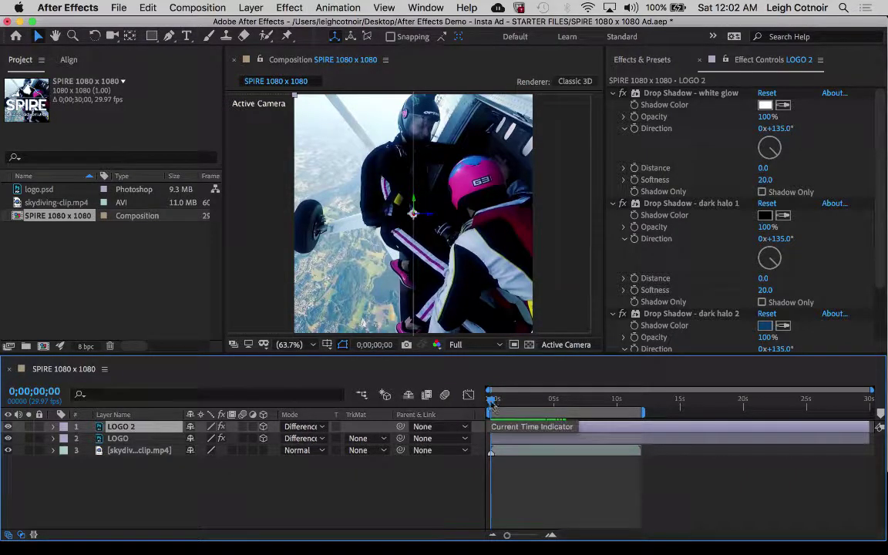
drag(490, 400, 509, 404)
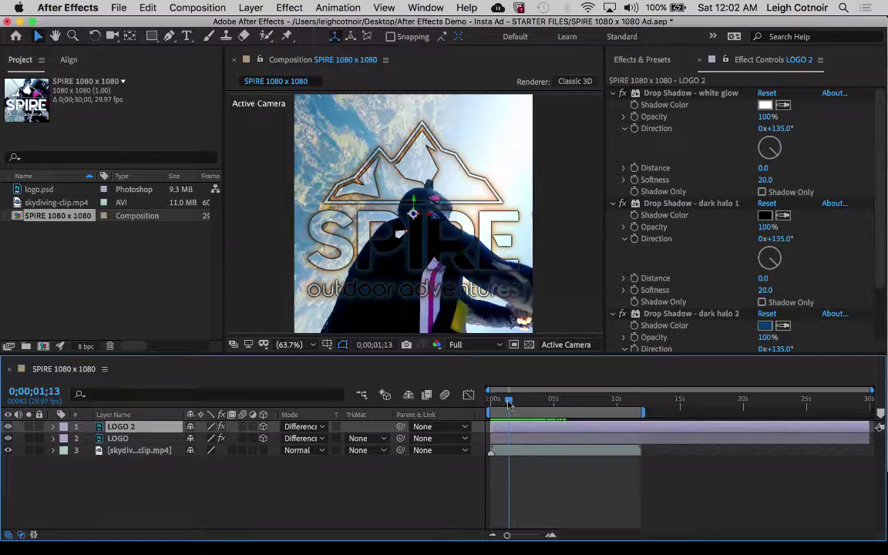
drag(509, 404, 501, 407)
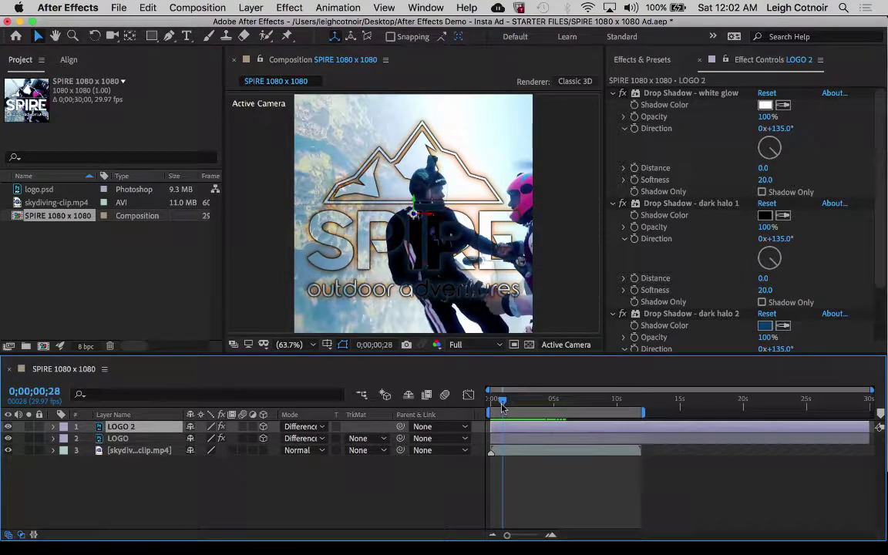
drag(502, 407, 489, 406)
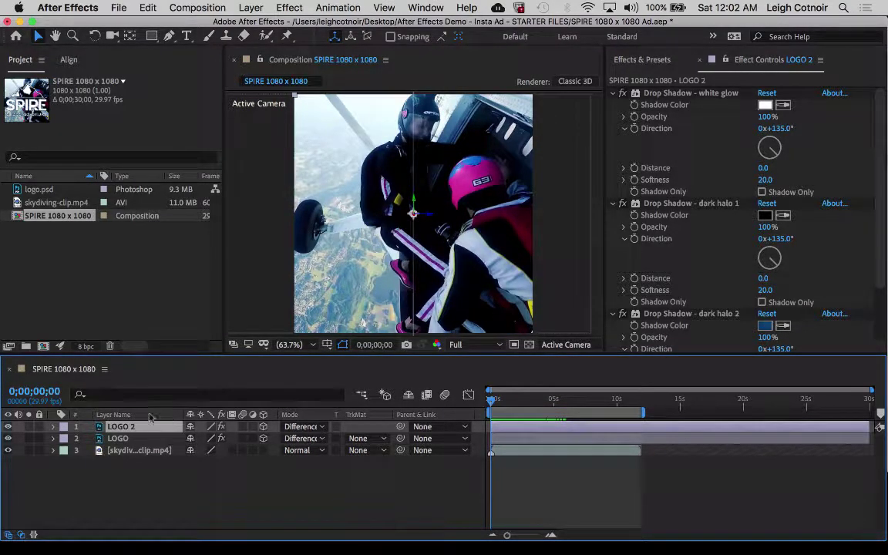
Step: Examine the LOGO 2 layer's properties and the settings of its three Drop Shadow effects
click(53, 427)
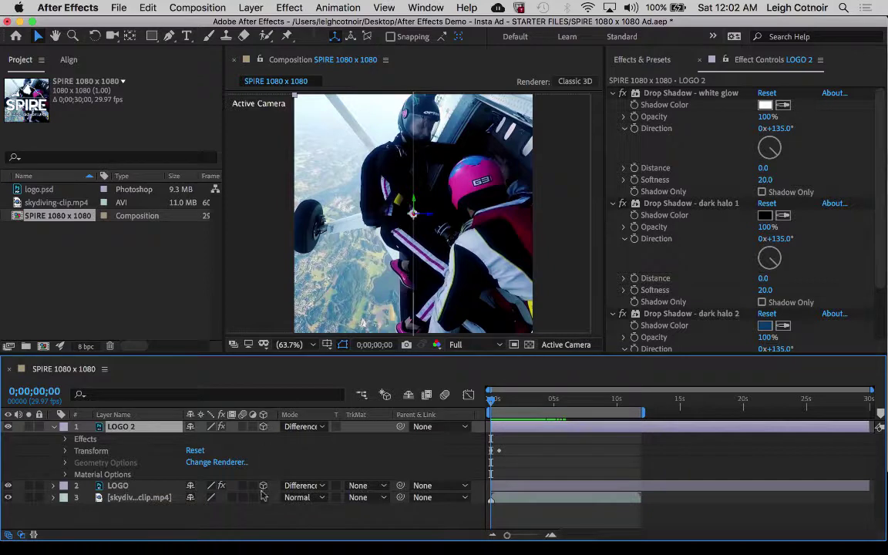
click(66, 439)
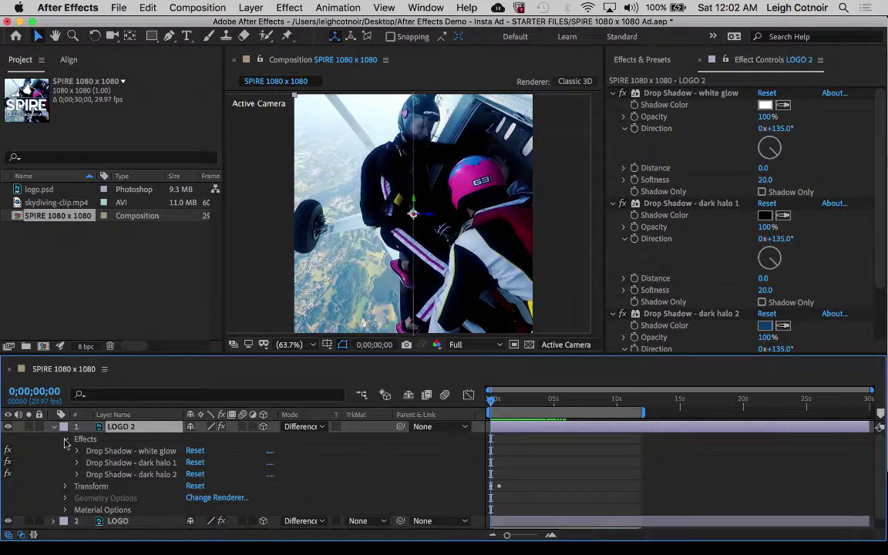
click(65, 439)
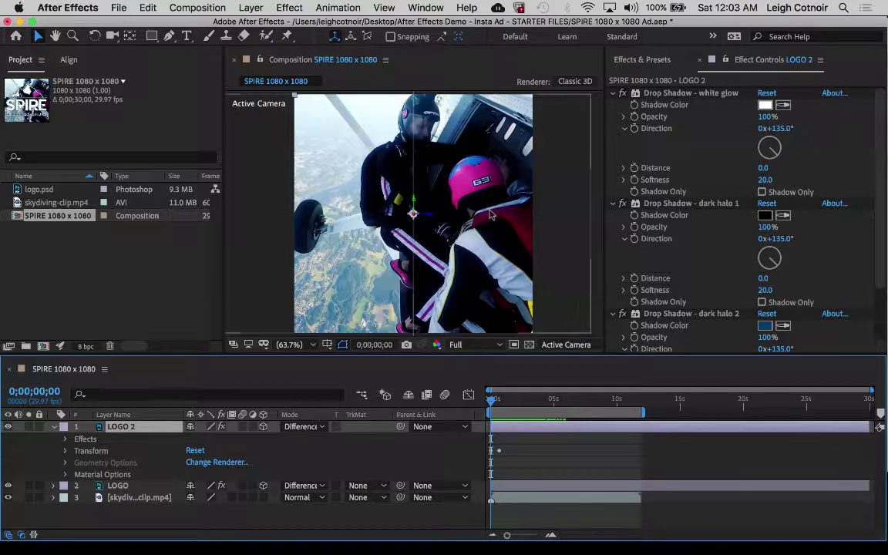
scroll(778, 327, down, 3)
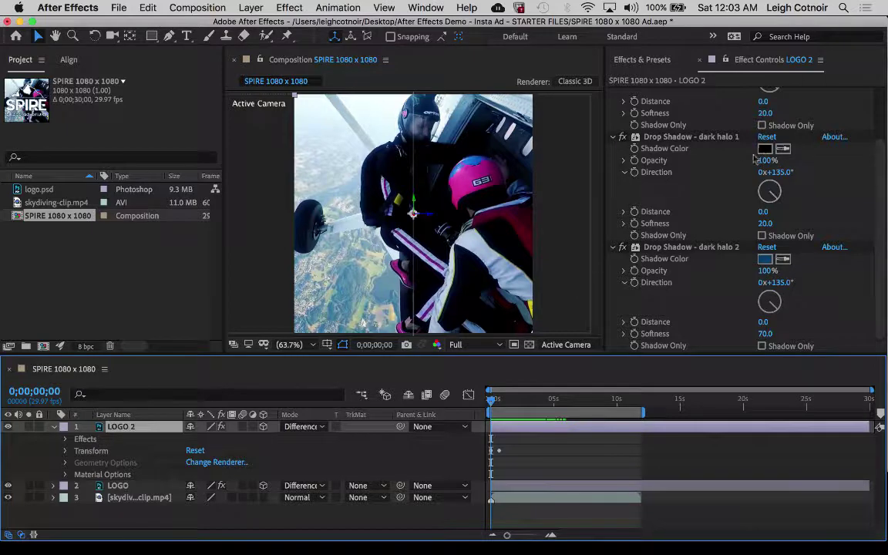
scroll(765, 154, up, 3)
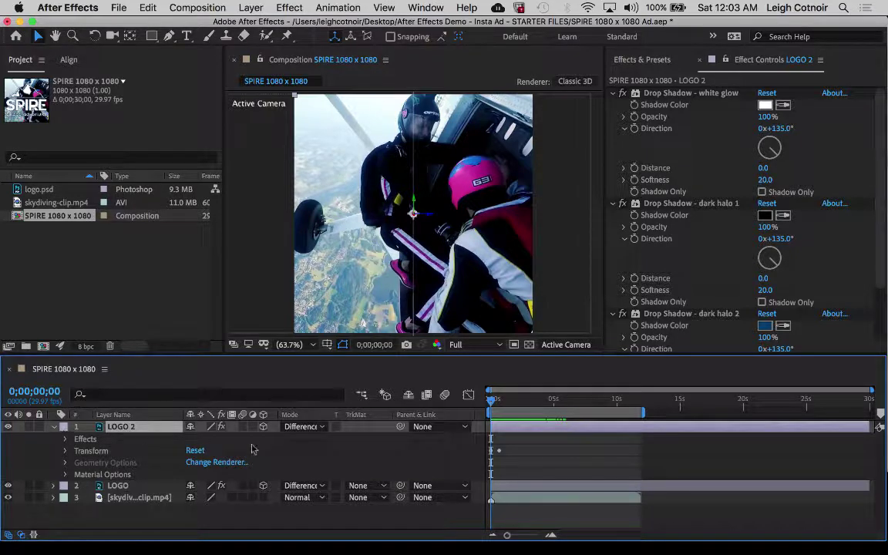
Step: Set the LOGO 2 layer's blending mode to Normal and check it at 0;00;00;21 and 0;00;01;23
click(304, 427)
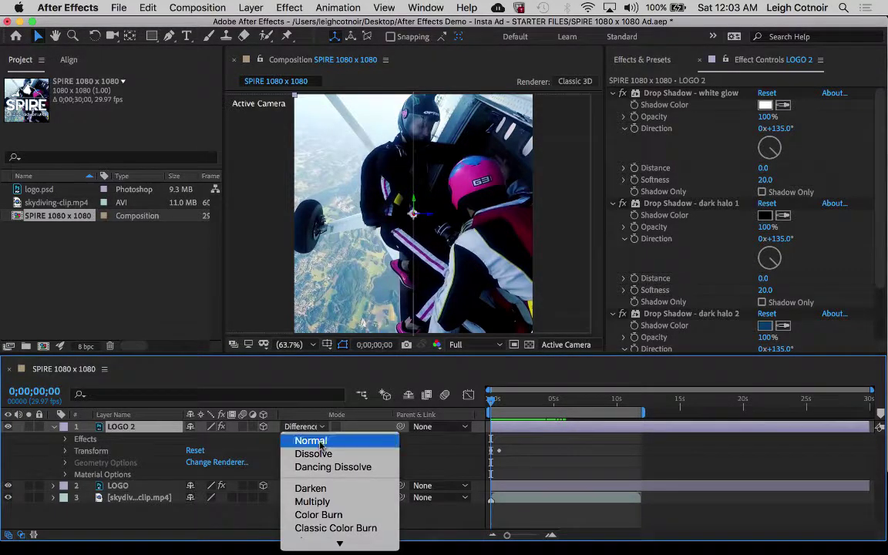
click(319, 442)
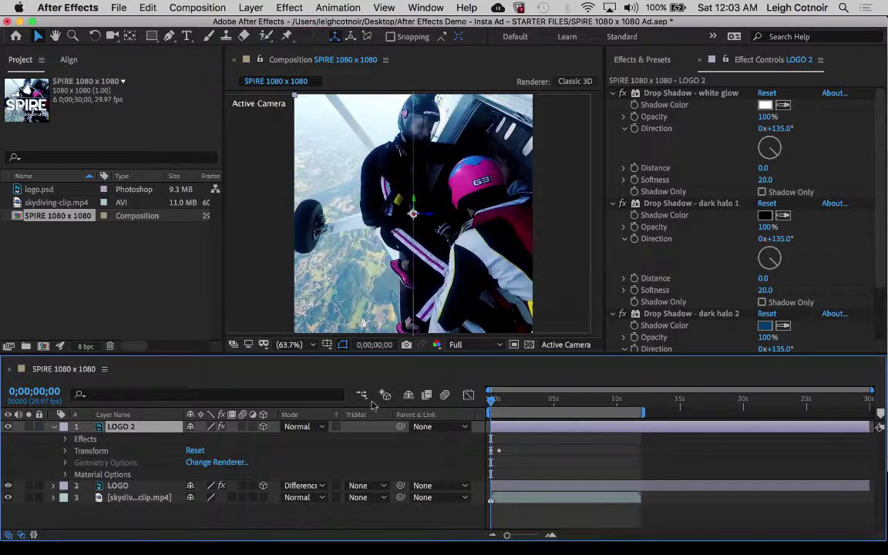
click(494, 400)
mouse_move(494, 401)
mouse_down()
mouse_move(520, 407)
mouse_move(473, 411)
mouse_move(499, 411)
mouse_up()
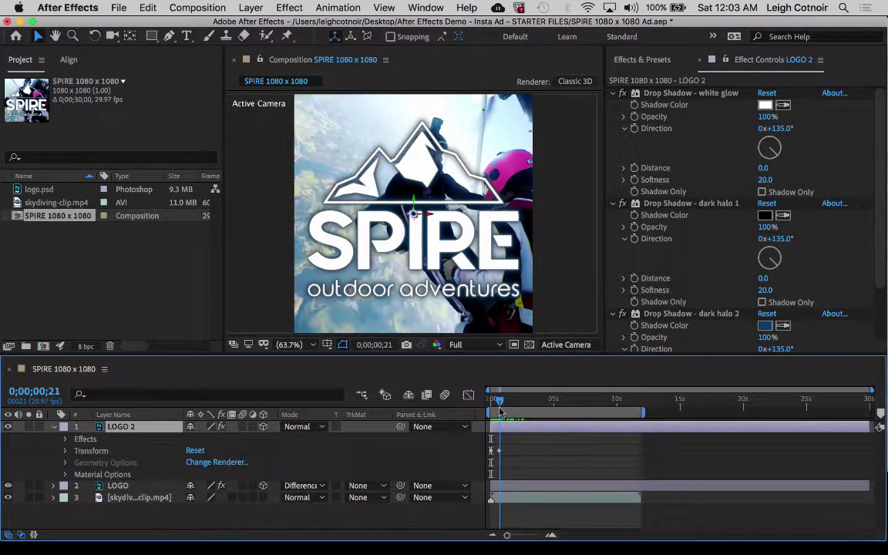
drag(501, 412, 515, 413)
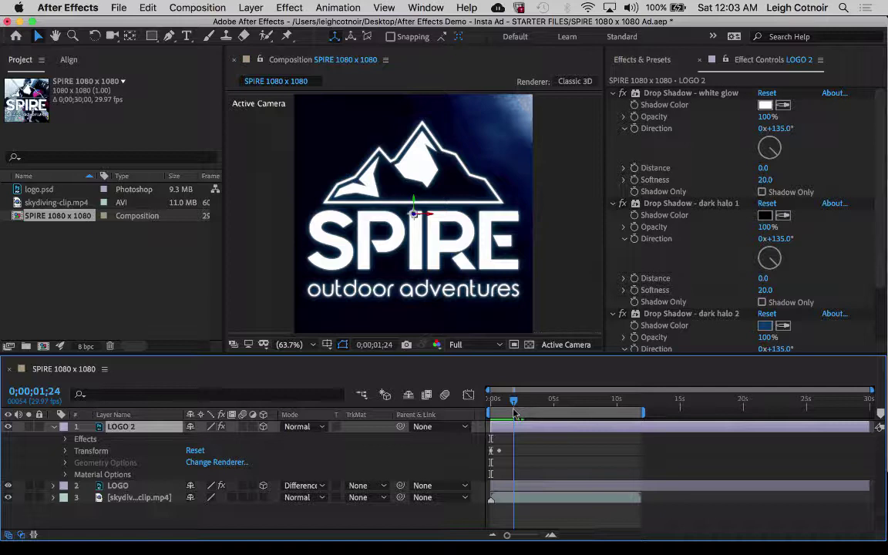
drag(515, 414, 512, 413)
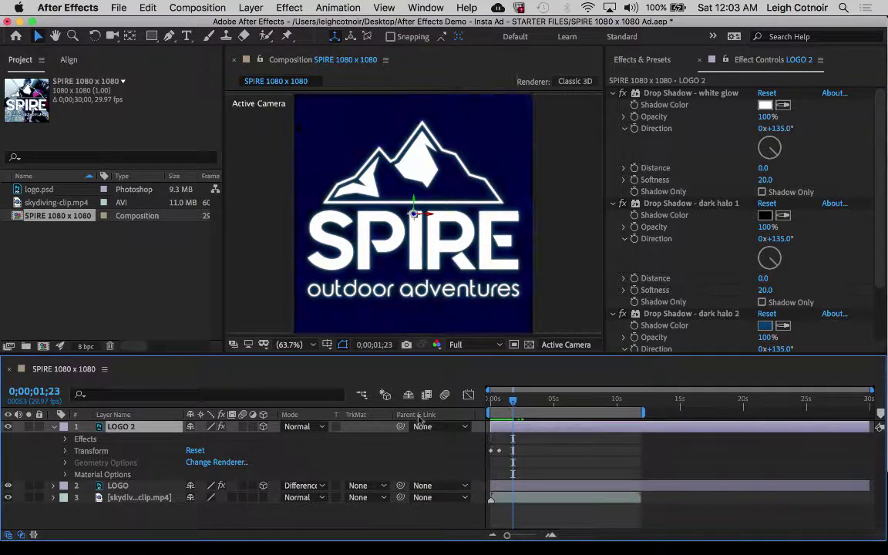
Step: Compare the logo with LOGO 2 hidden and shown, return to 0;00;00;00 and leave LOGO 2 visible
click(8, 427)
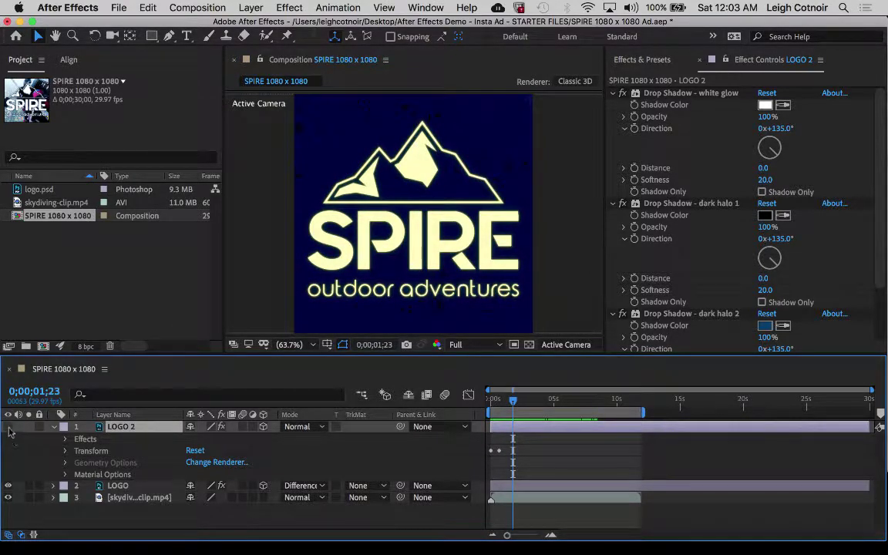
click(9, 427)
click(8, 427)
click(9, 427)
click(9, 427)
drag(514, 402, 484, 416)
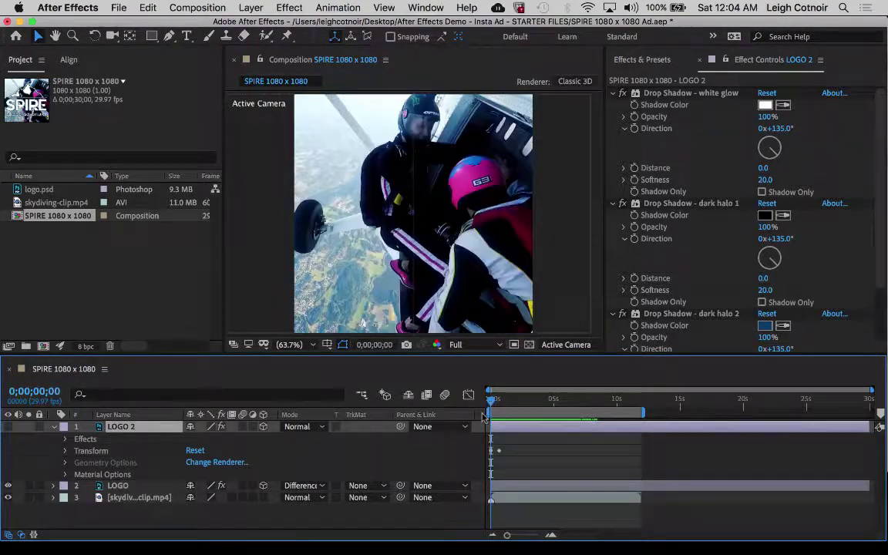
click(9, 427)
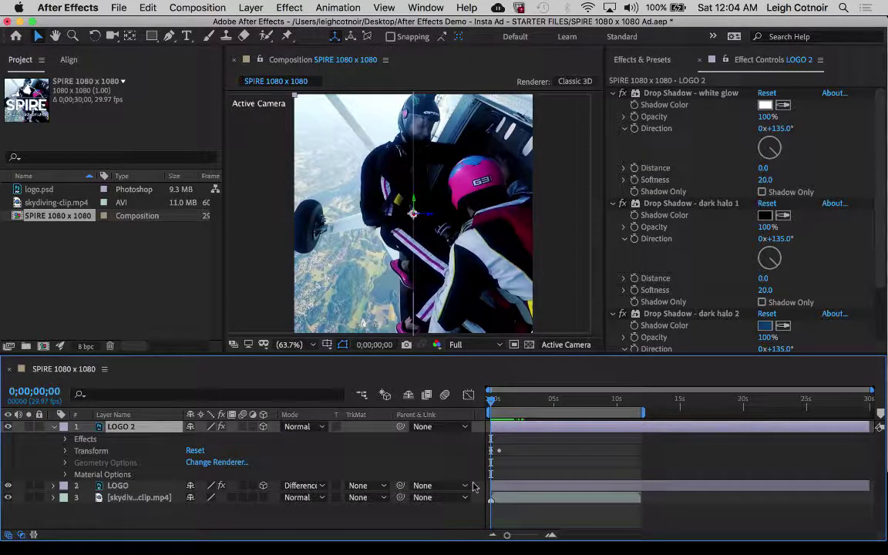